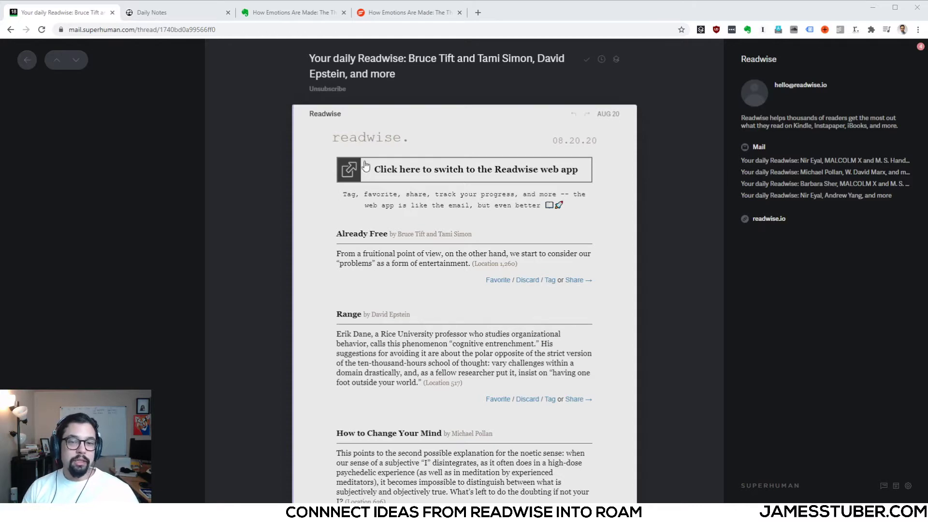
- Scroll down the Readwise email and select the Atomic Habits highlight about dopamine
scroll(410, 166, "down", 2)
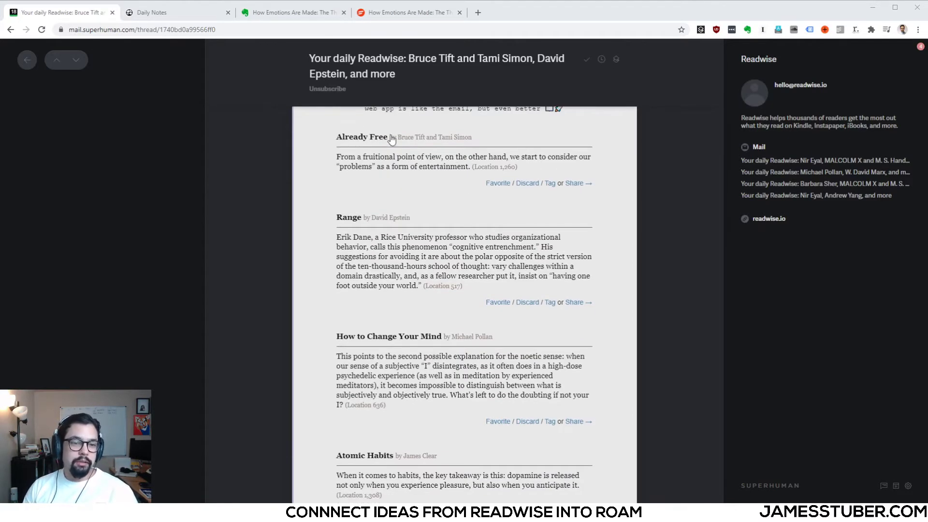
scroll(459, 182, "down", 3)
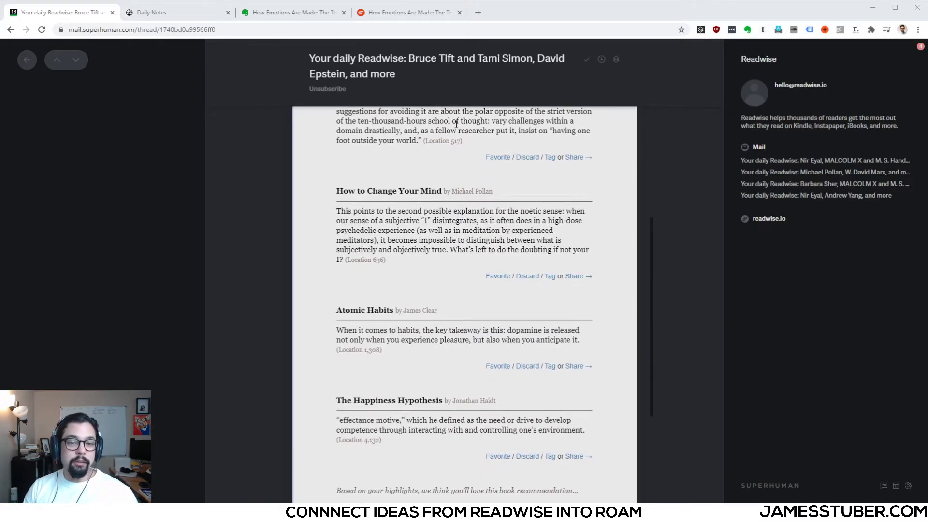
scroll(435, 140, "down", 1)
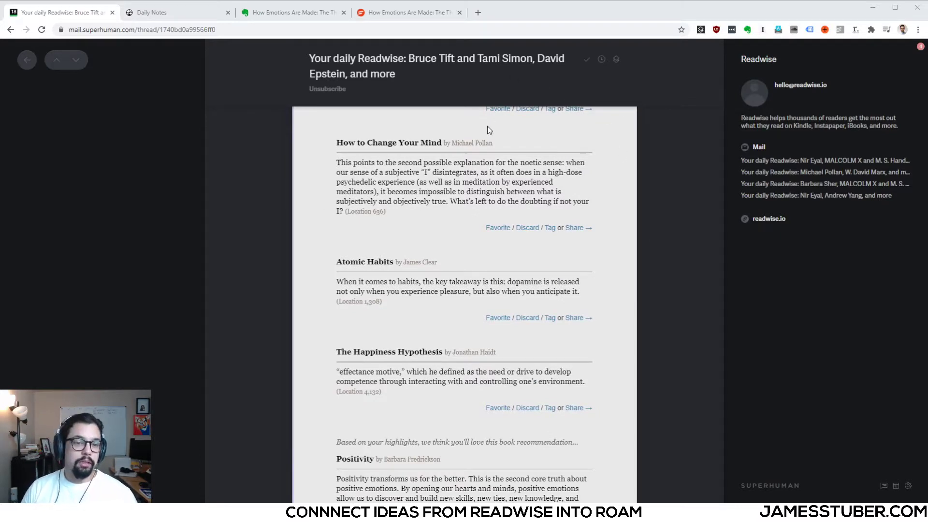
scroll(541, 159, "down", 1)
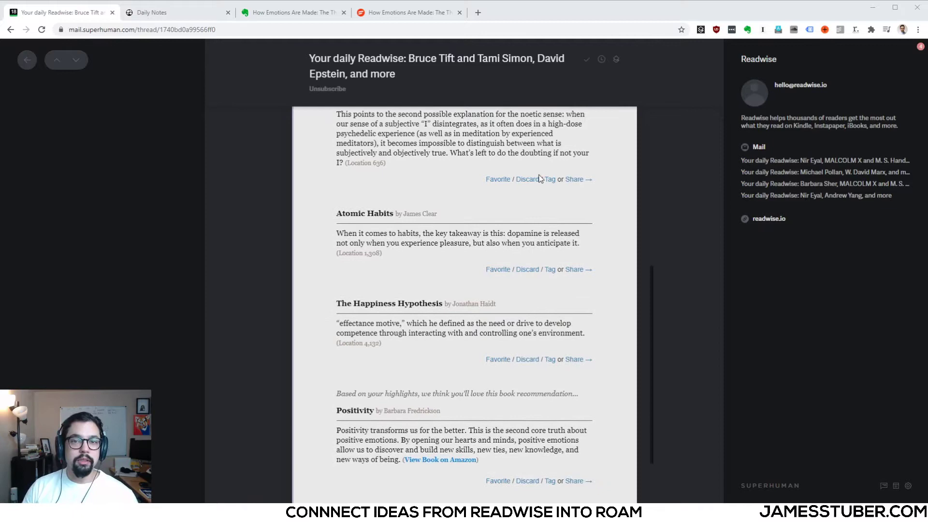
scroll(517, 212, "down", 1)
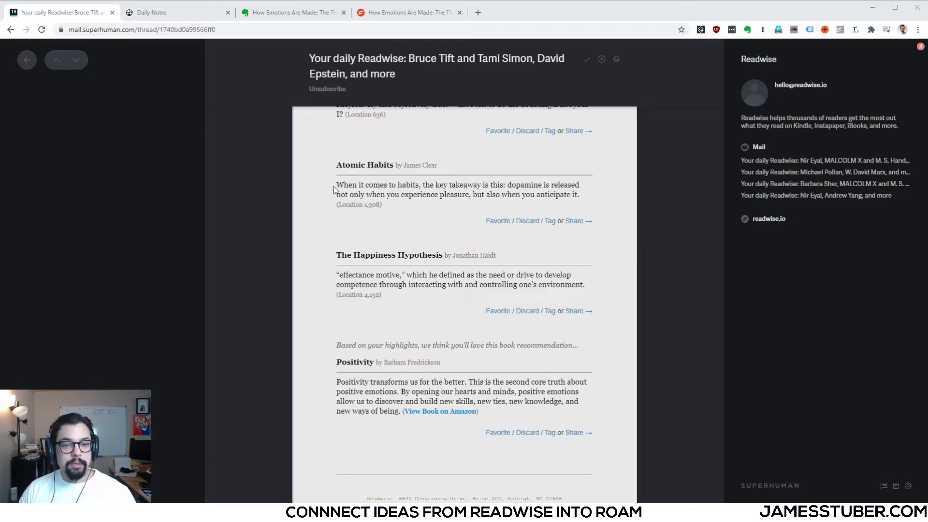
left_click_drag(337, 185, 594, 199)
key("ctrl+c")
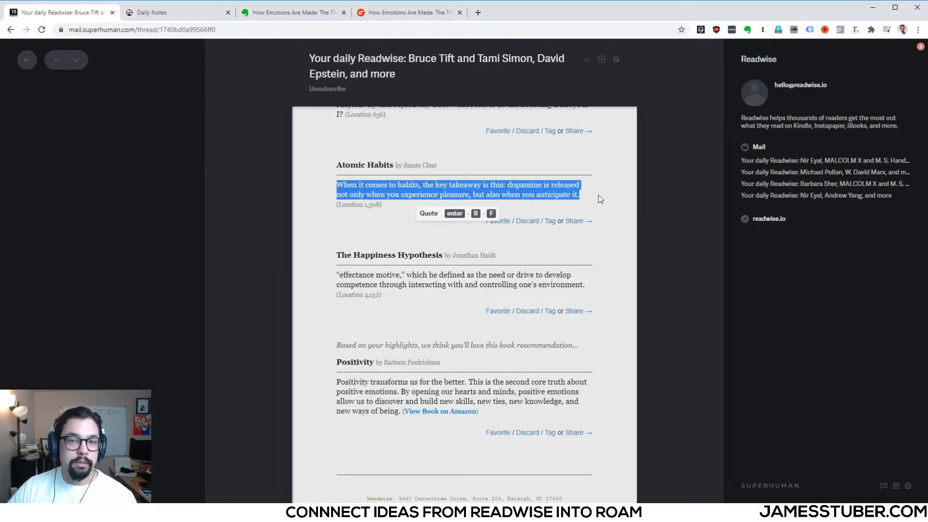
- Switch to the Roam daily notes page and close both right-sidebar panes
left_click(159, 13)
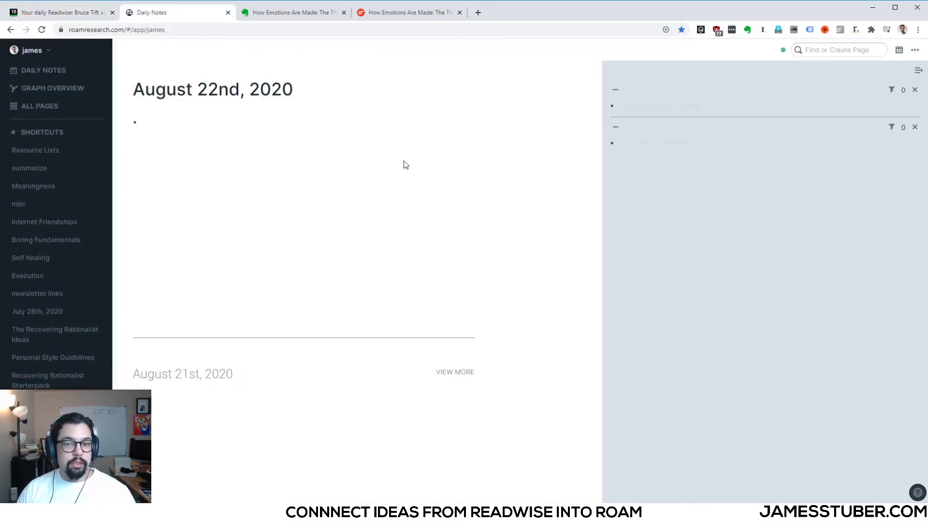
left_click(915, 90)
left_click(914, 89)
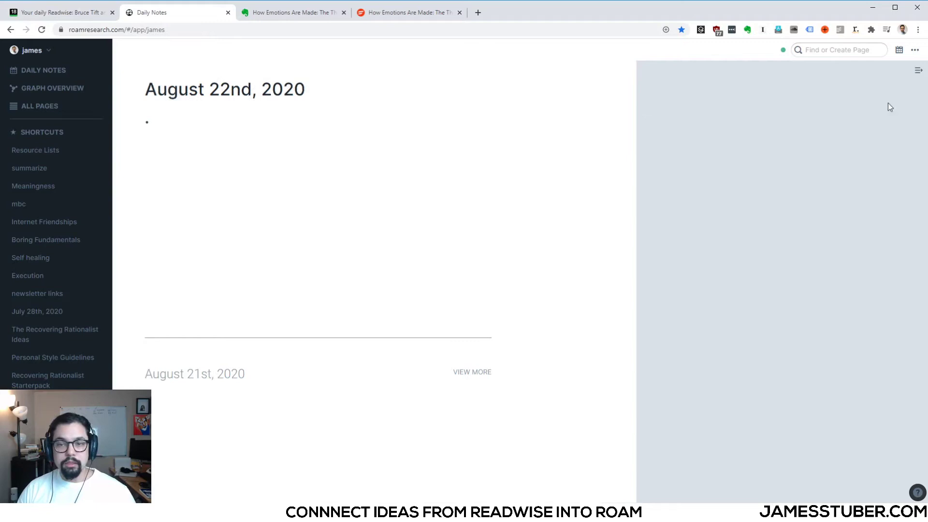
- Paste the dopamine highlight into the August 22nd, 2020 note and link it to the author's page
left_click(383, 115)
key("ctrl+v")
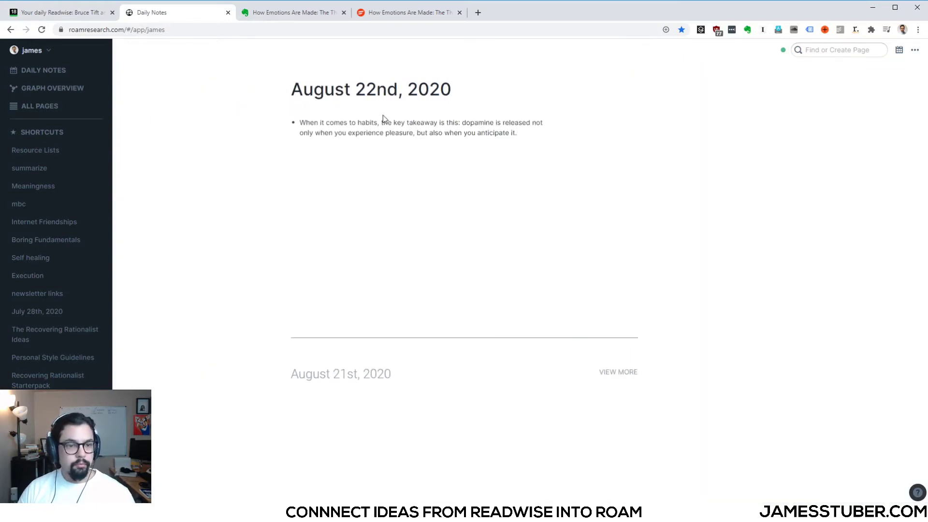
type("[[James")
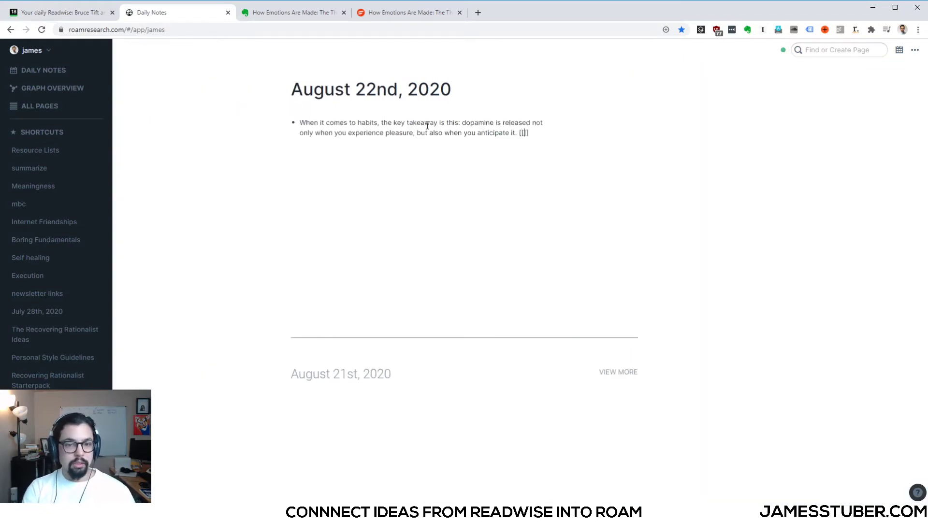
type(" Clear")
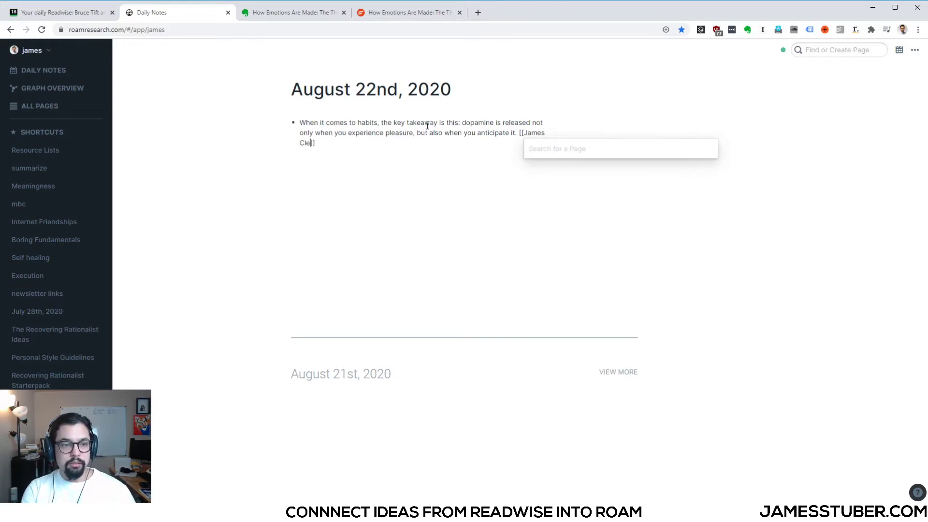
key("Return")
key("Return")
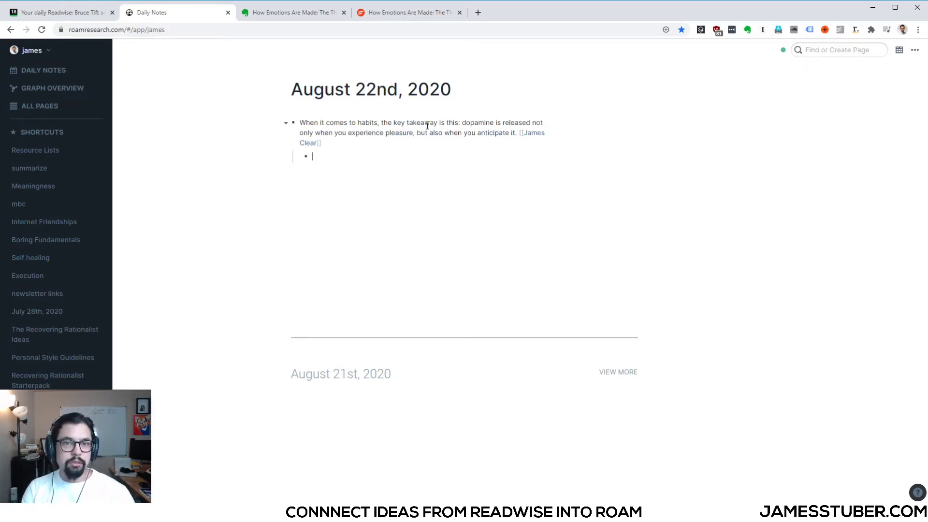
- Nest a link to 'the anticipation of an experience can be just as good as the experience itself'
type("[[")
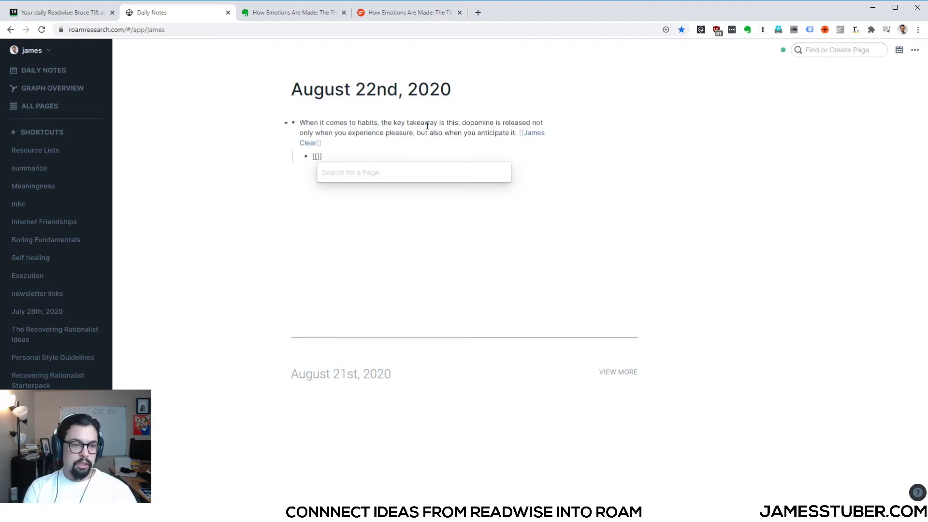
type("the anticip")
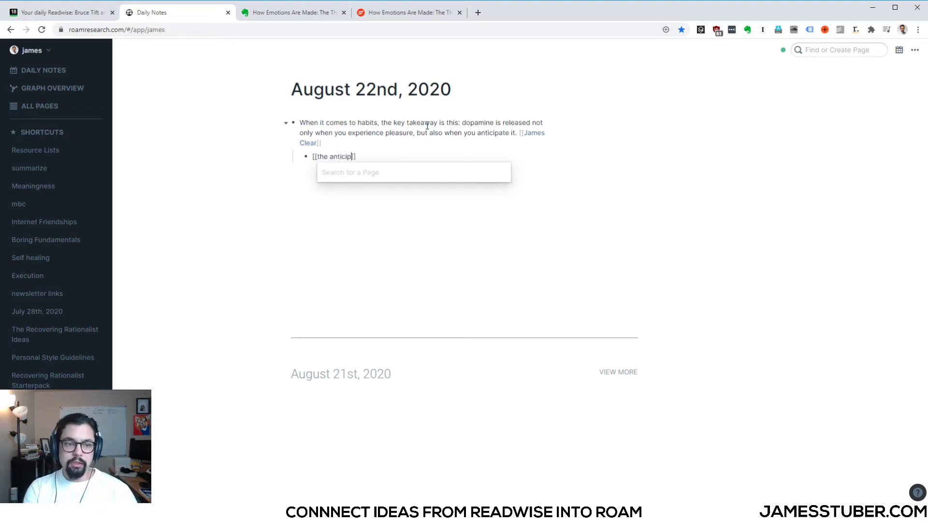
type("ation of an exper")
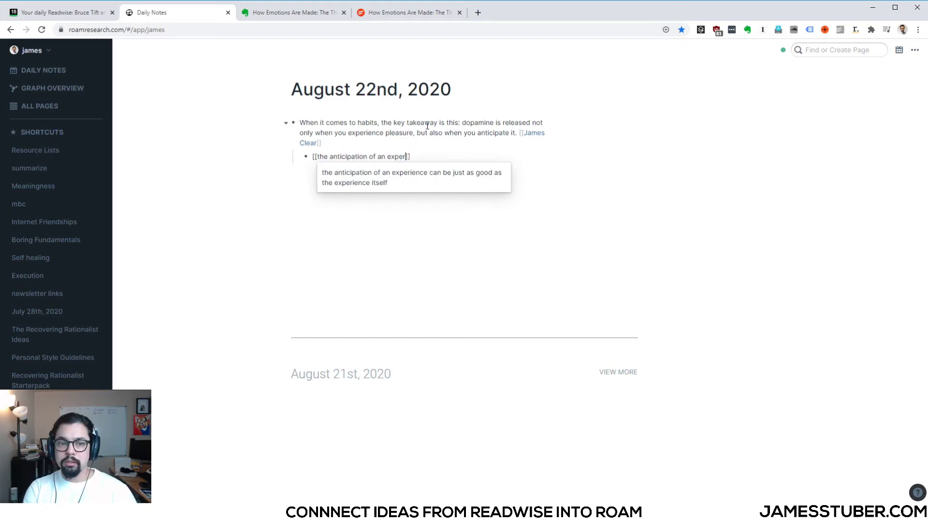
type("ic")
key("BackSpace")
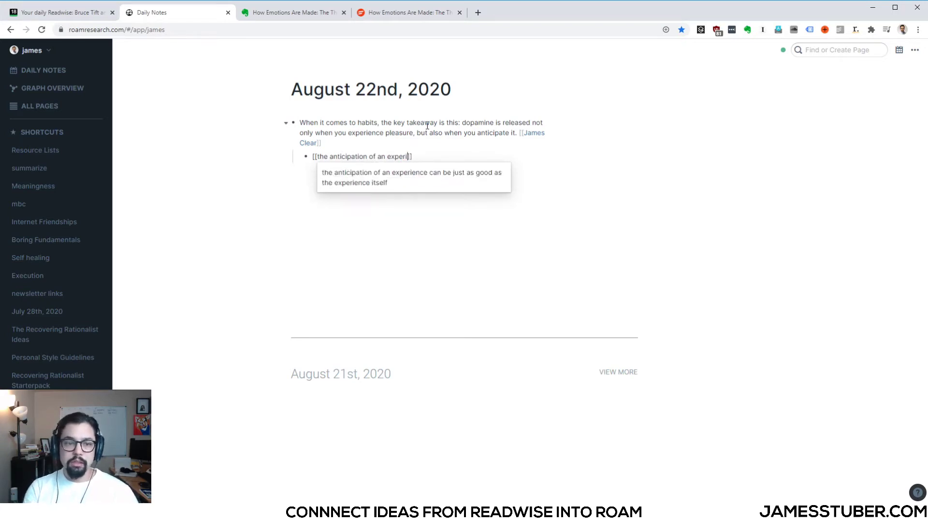
type("ence can b")
type("e just as good as th")
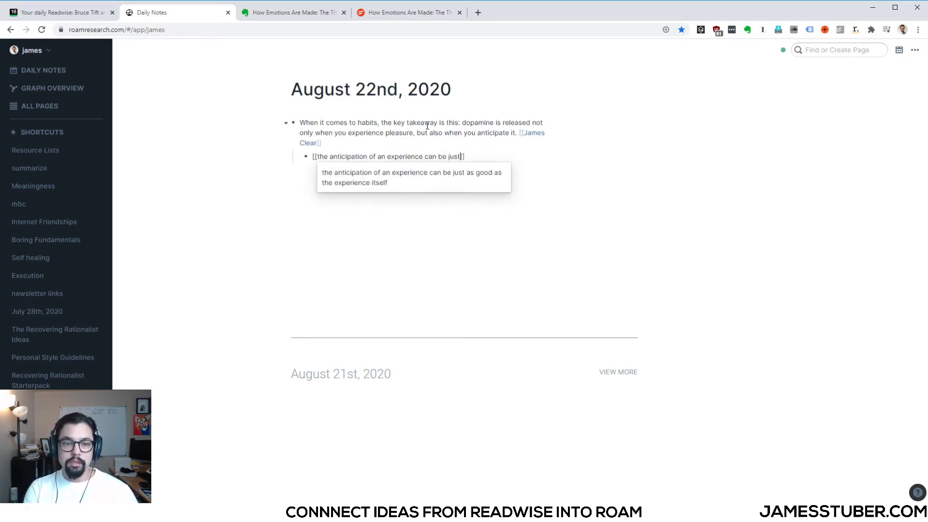
type("e experiec")
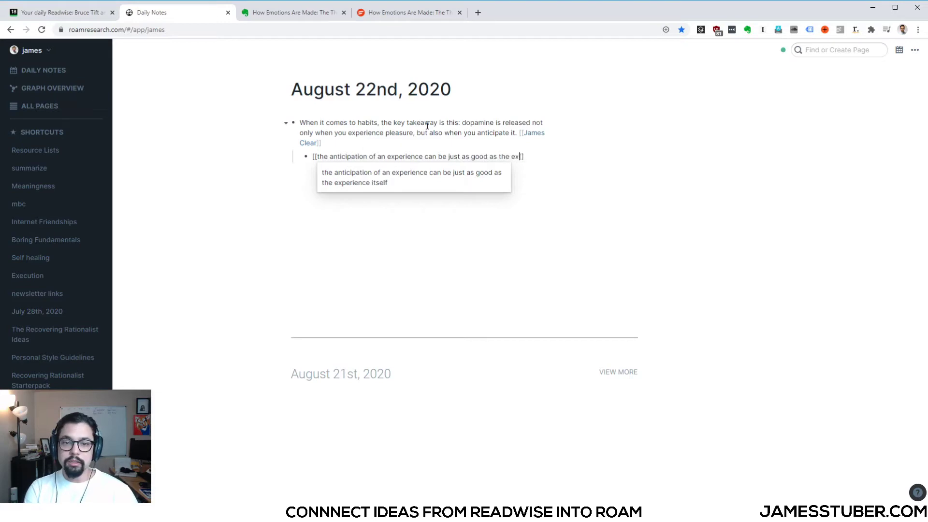
key("BackSpace")
type("ence it")
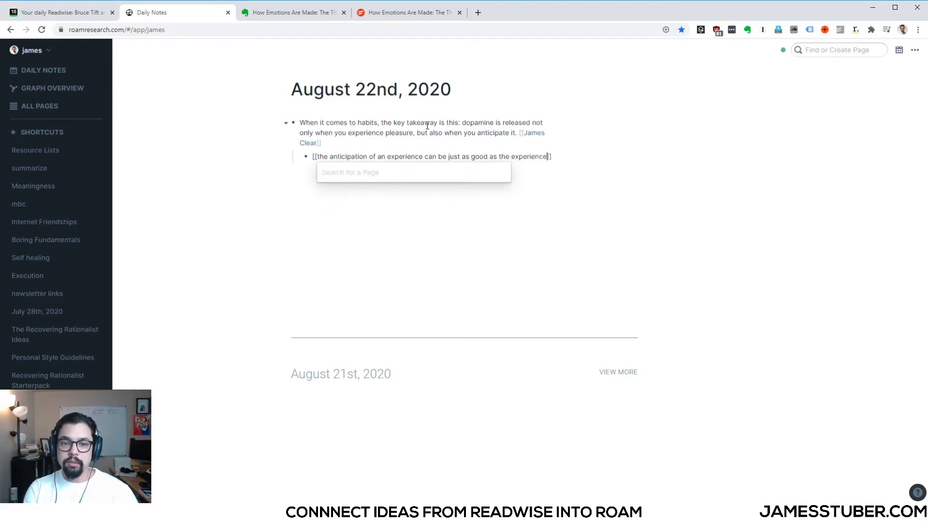
key("Return")
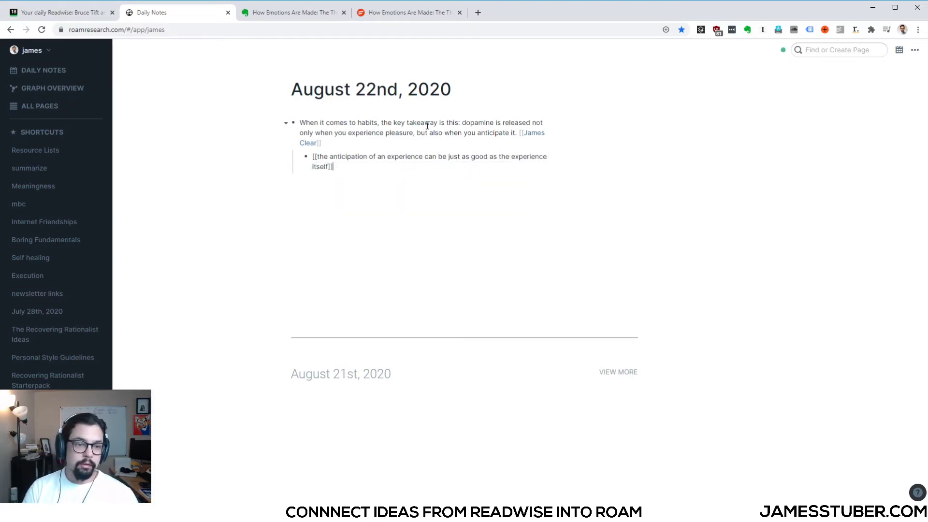
key("Return")
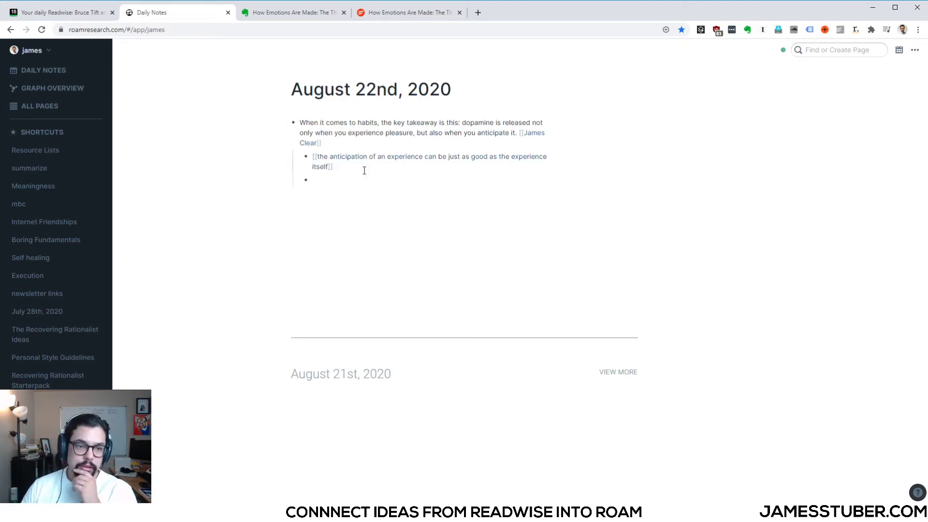
- Open the anticipation idea page and place the cursor in its first empty bullet
left_click(407, 160)
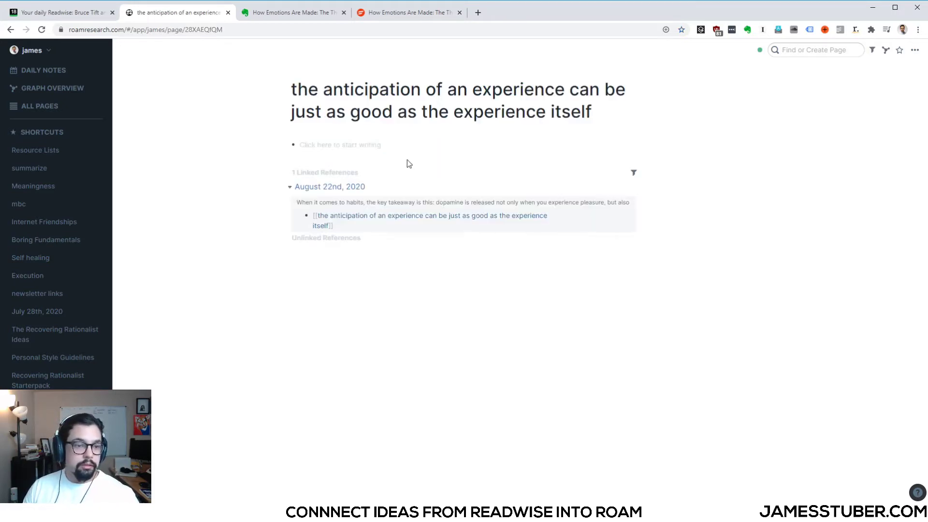
left_click(333, 146)
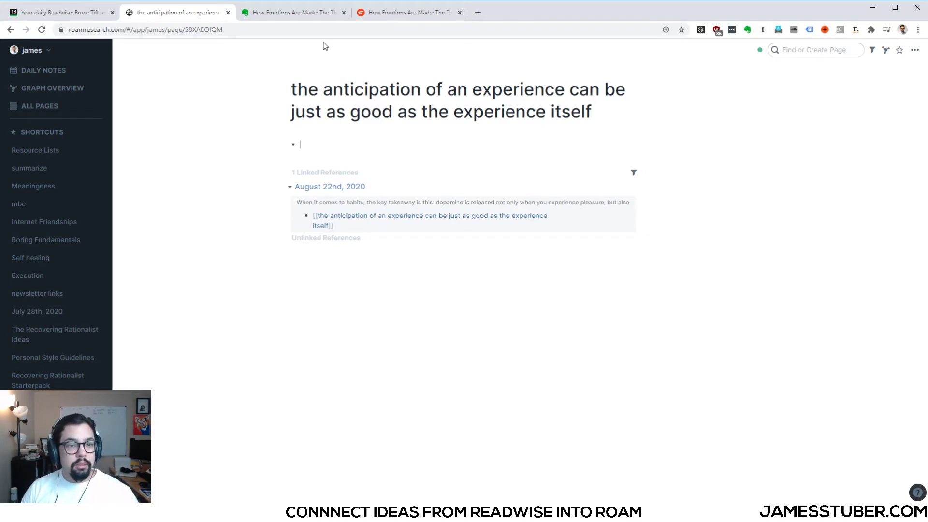
- Open the How Emotions Are Made note in Evernote and scroll through its book summary
left_click(261, 20)
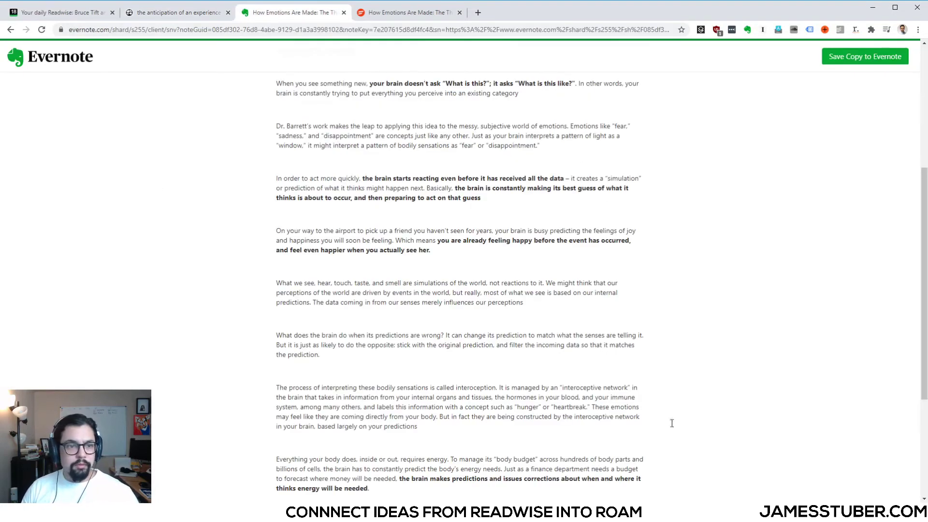
scroll(498, 391, "up", 5)
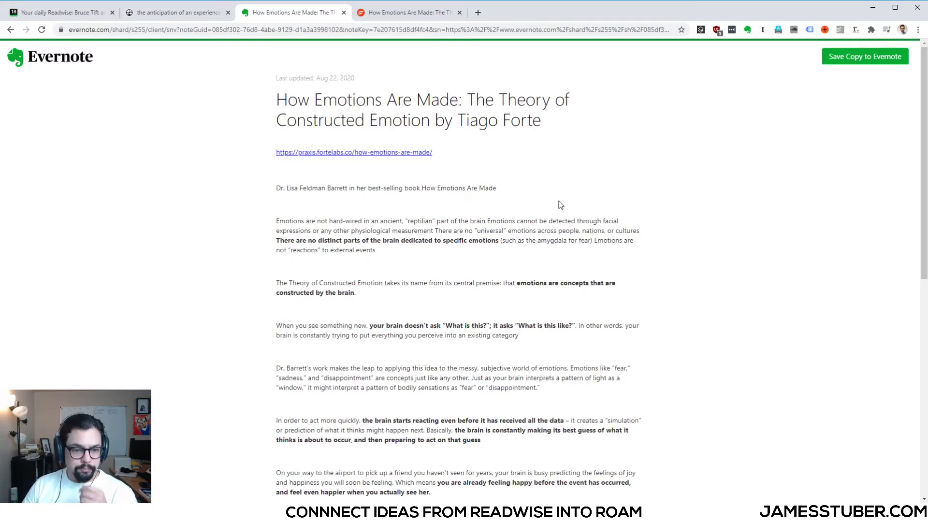
scroll(535, 123, "down", 2)
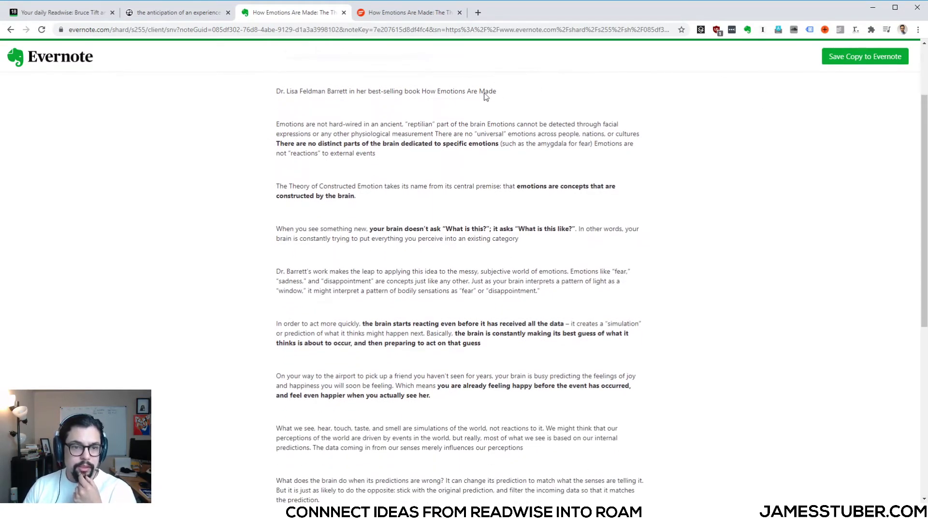
scroll(482, 143, "down", 1)
scroll(481, 144, "down", 1)
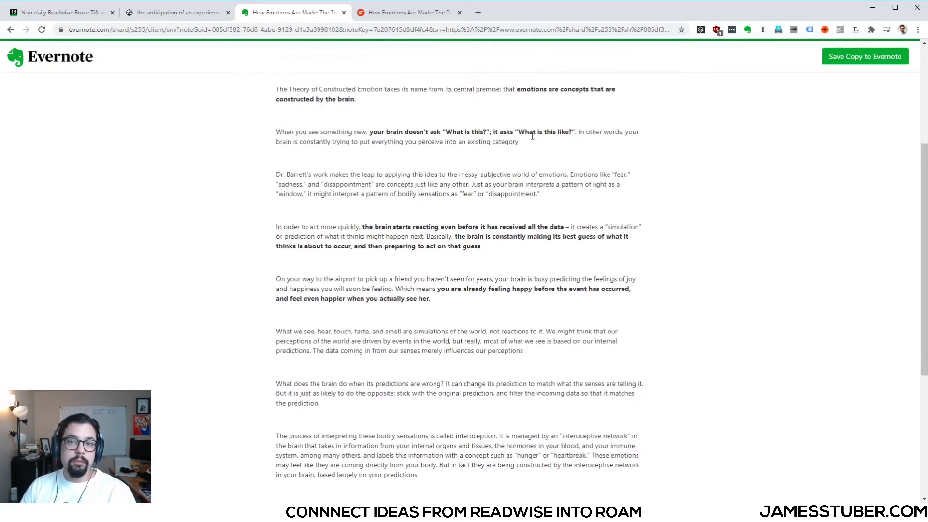
scroll(500, 181, "down", 1)
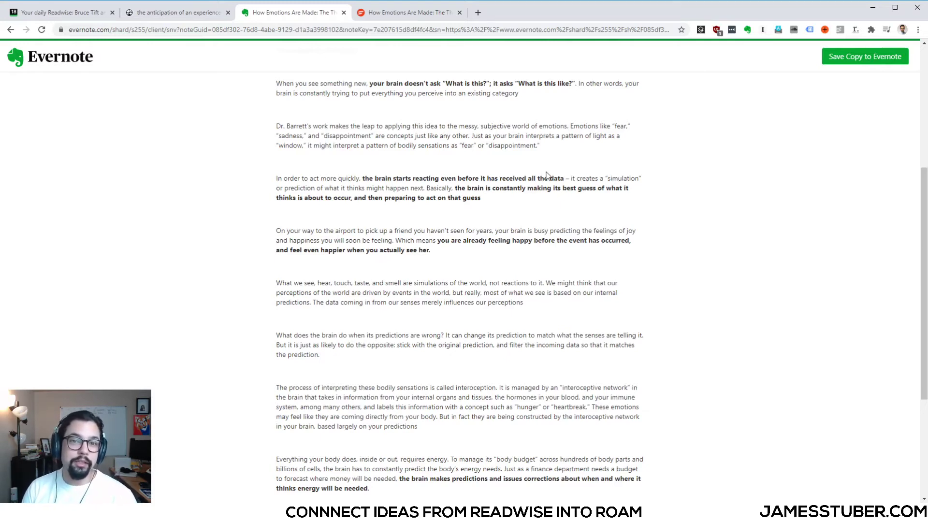
- Back in Roam, add a [[How Emotions are Made]] link in the idea page's empty bullet
key("ctrl+shift+Tab")
left_click(340, 144)
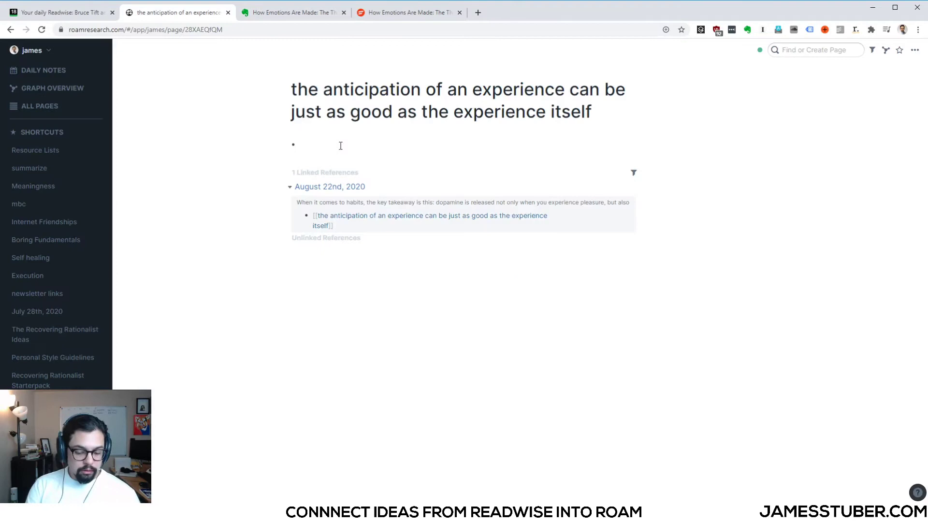
type("[[How E")
type("motions are Made")
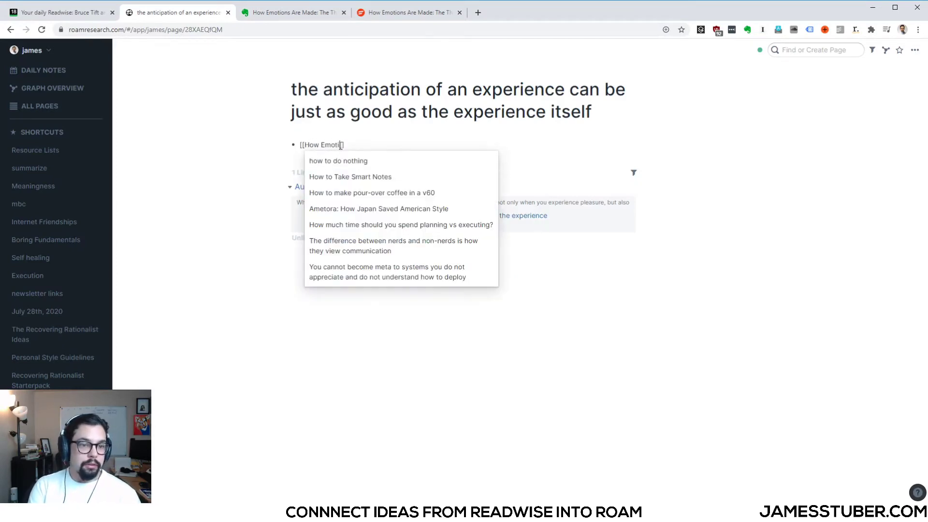
key("Right")
key("Right")
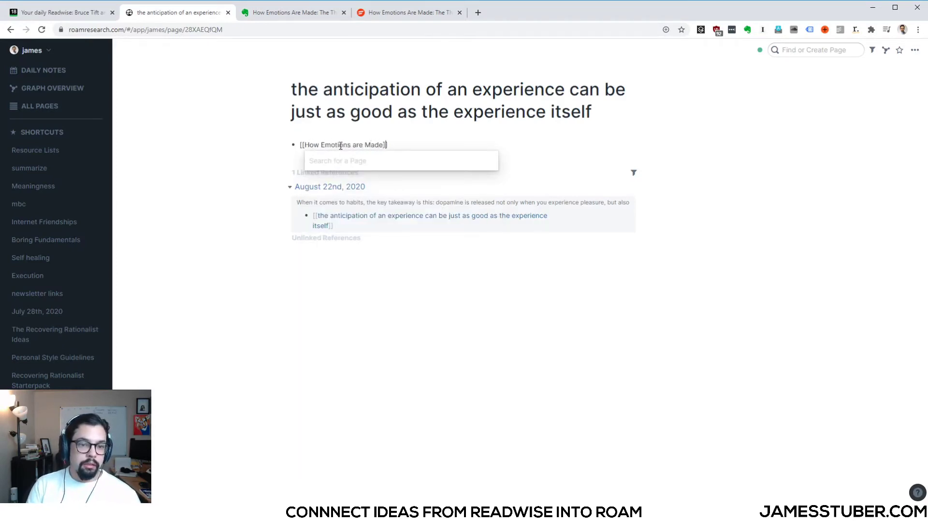
- Nest a link 'Your brain is constantly predicting what kind of emotional response it should be making'
key("Return")
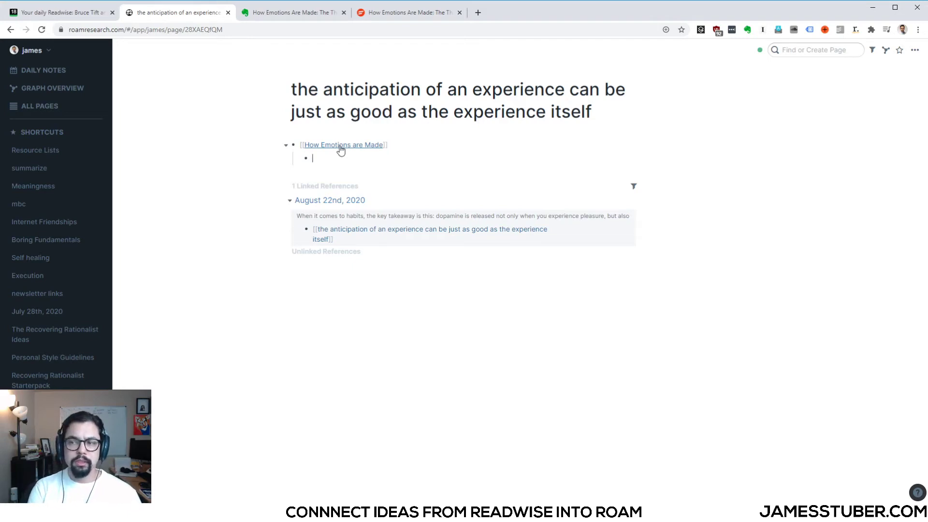
type("[[Your ")
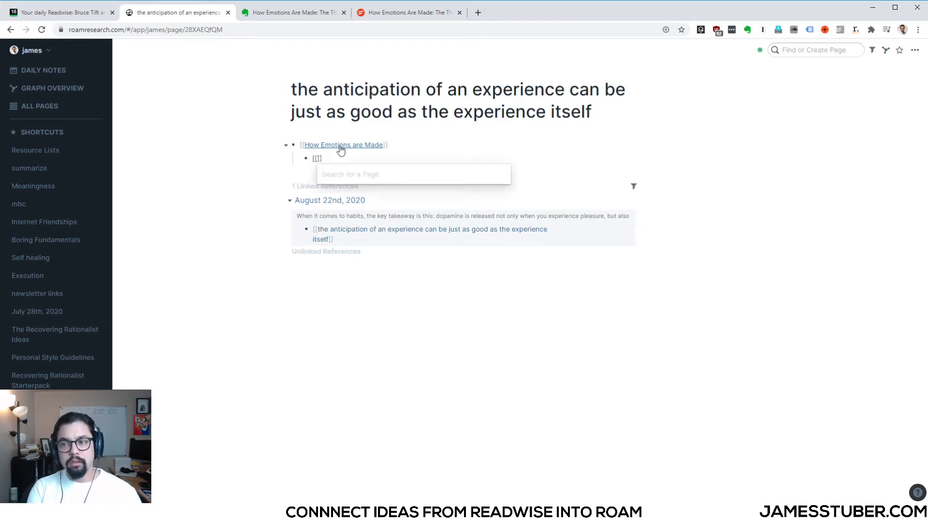
type("brain is constant")
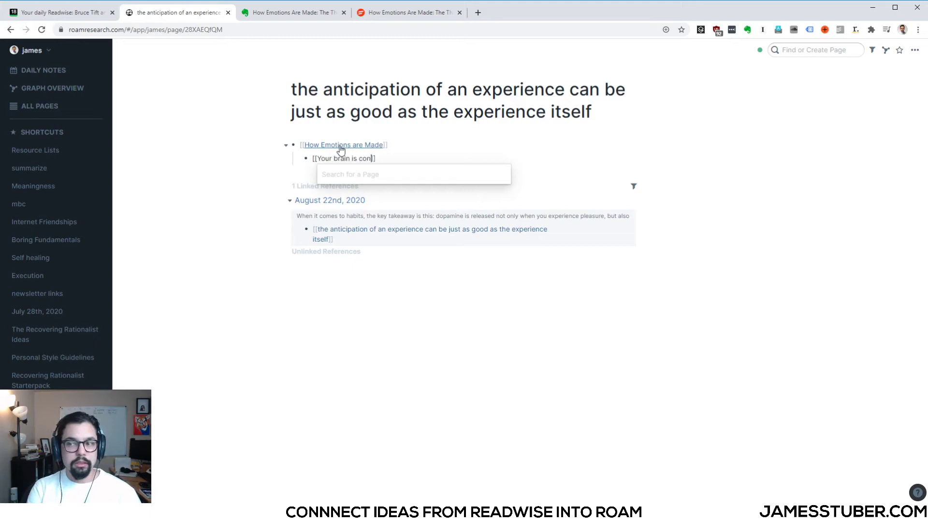
type("ly predicti")
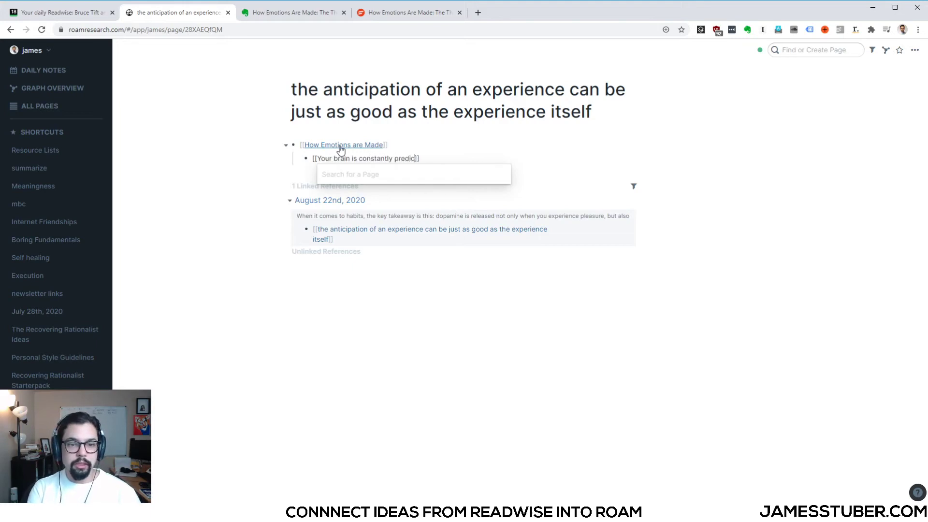
type("ng")
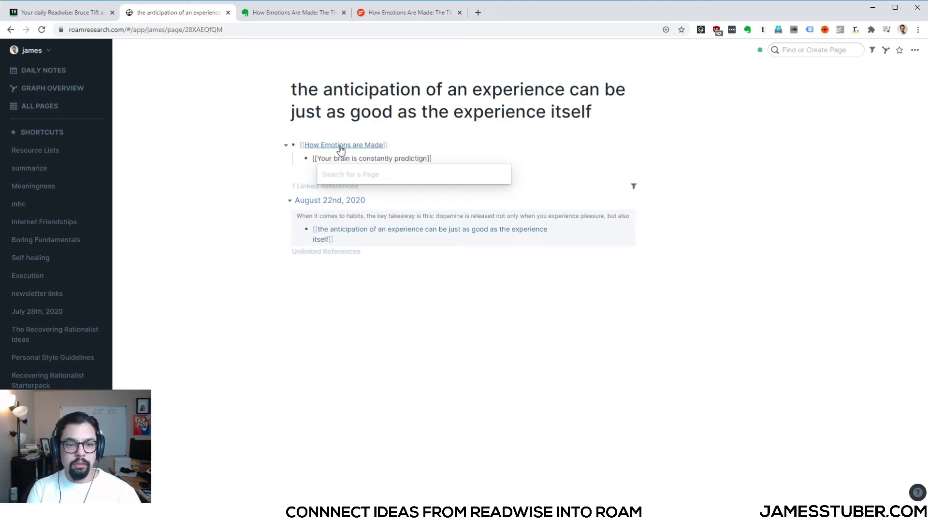
type(" what kind of emo")
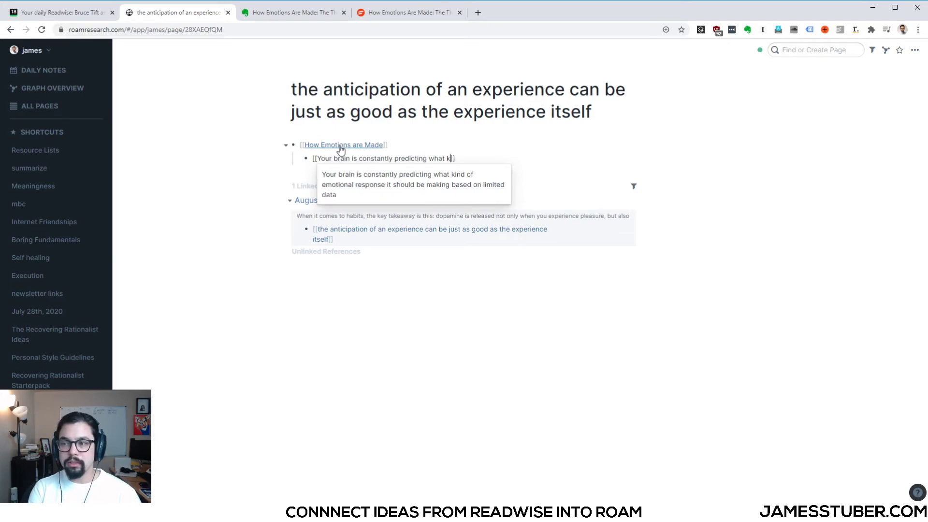
key("BackSpace")
key("BackSpace")
type("otional resp")
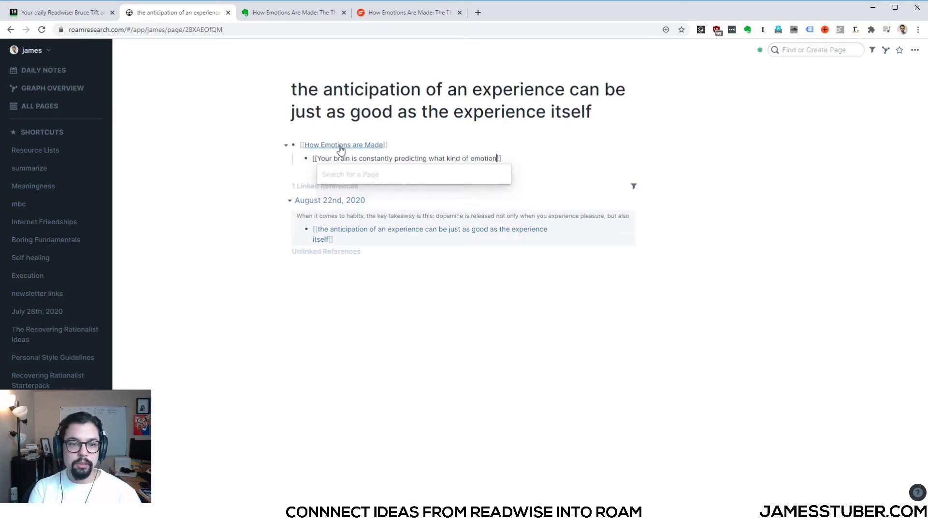
type("onse ")
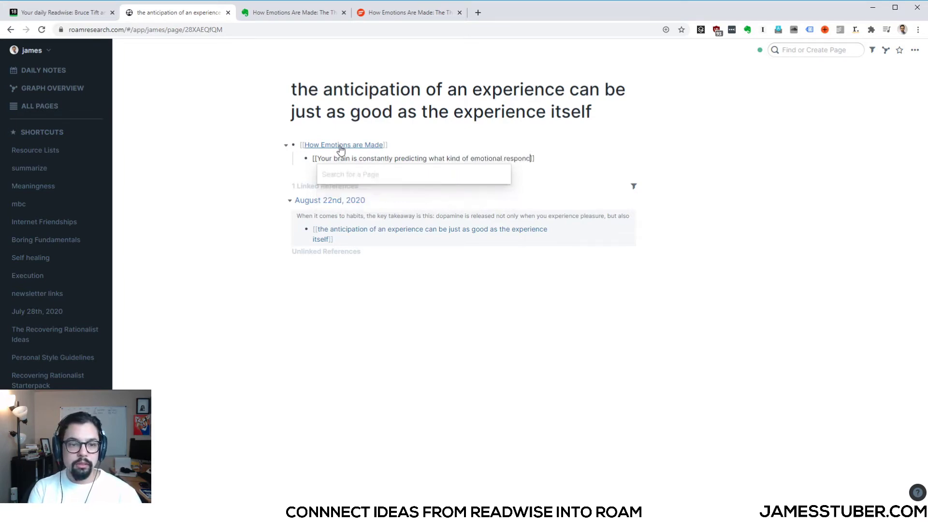
type("it should b")
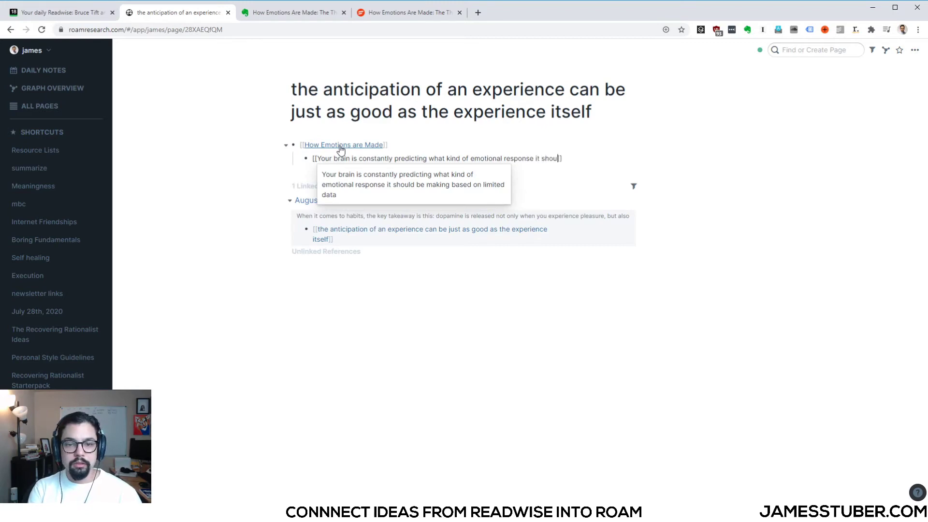
type("e making")
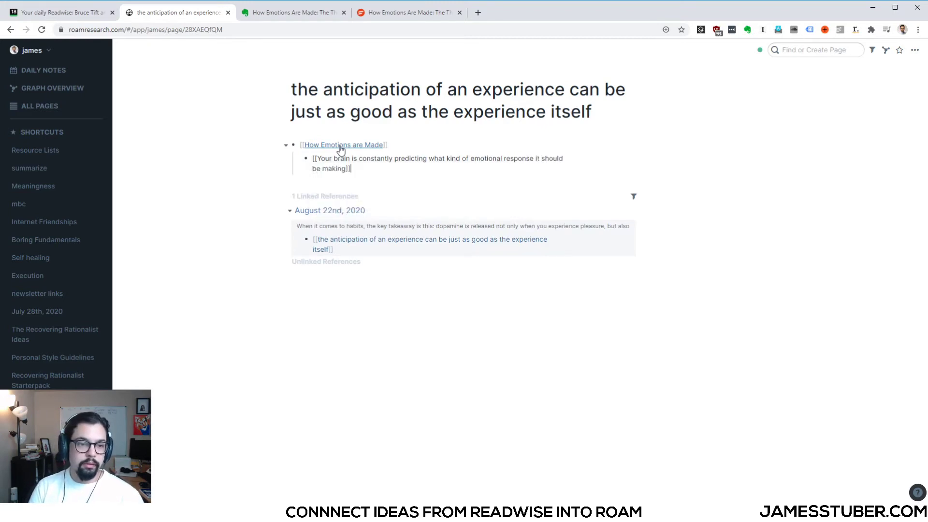
- Open the How Emotions are Made page alongside and link the author's name copied from the article
left_click(340, 146, "shift")
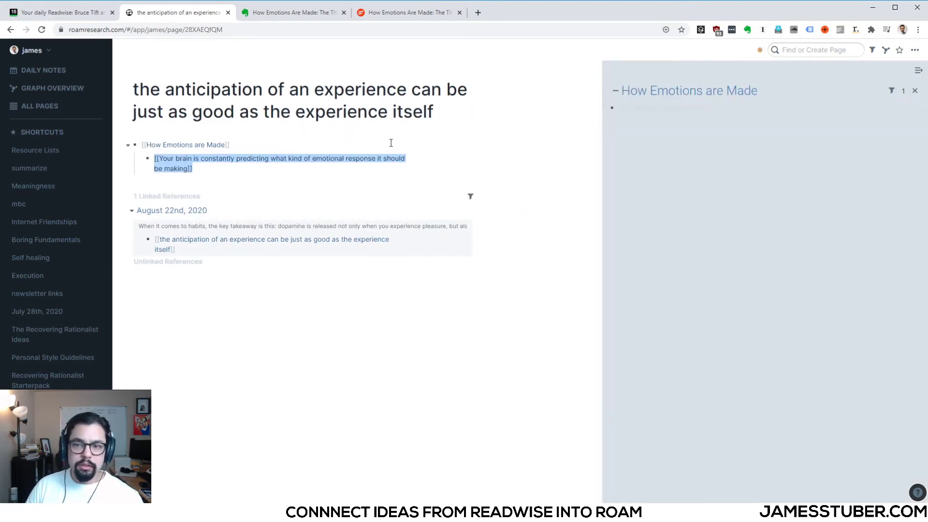
left_click(663, 106)
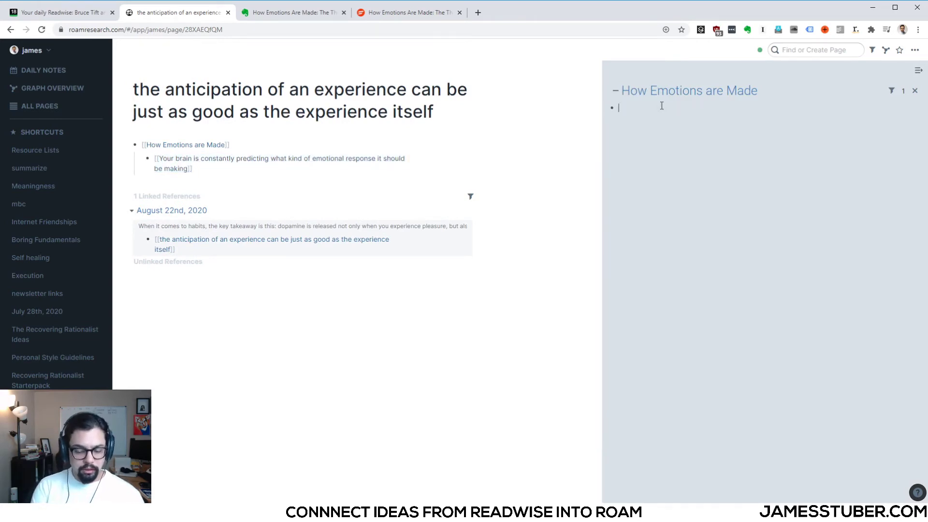
type("[[")
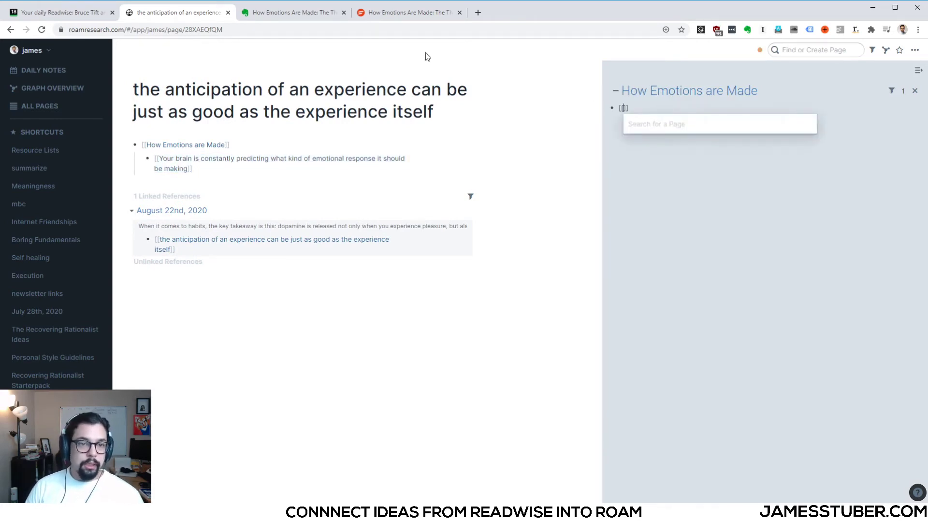
left_click(408, 13)
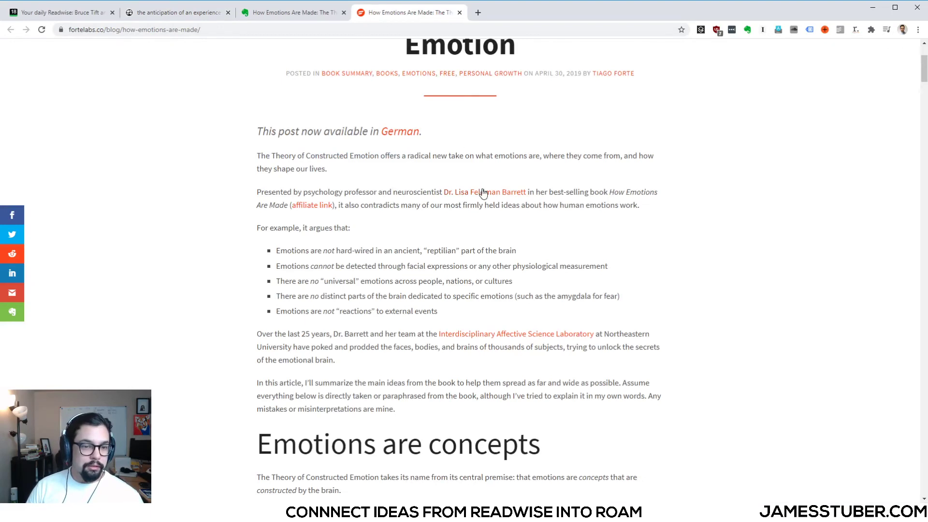
left_click_drag(527, 192, 444, 193)
key("ctrl+c")
key("ctrl+2")
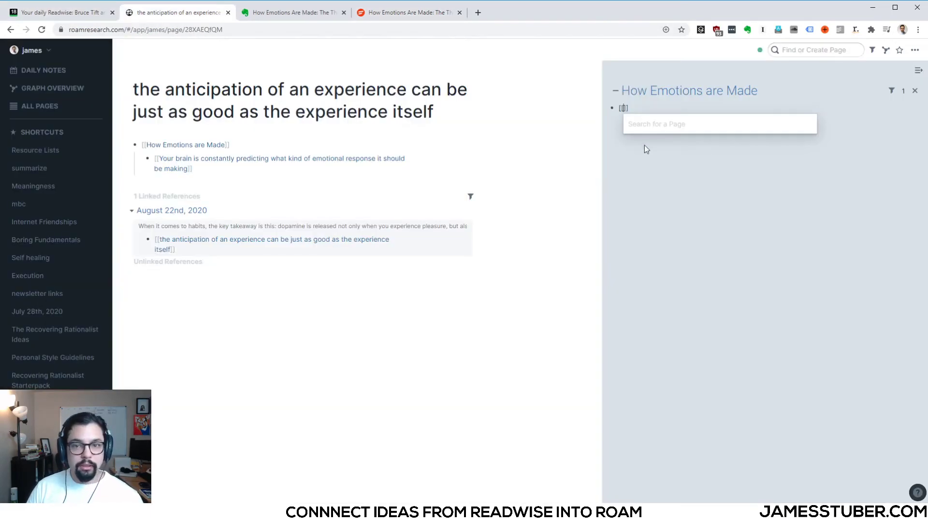
key("ctrl+v")
left_click(854, 107)
key("Return")
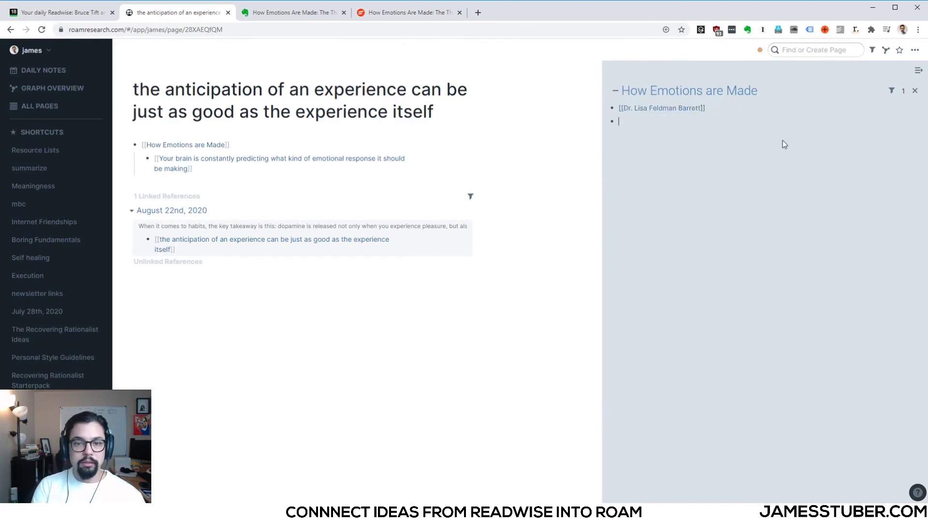
- Add a 'Book summary by' line linking the summary's author, followed by the fortelabs article URL
type("Book summary by")
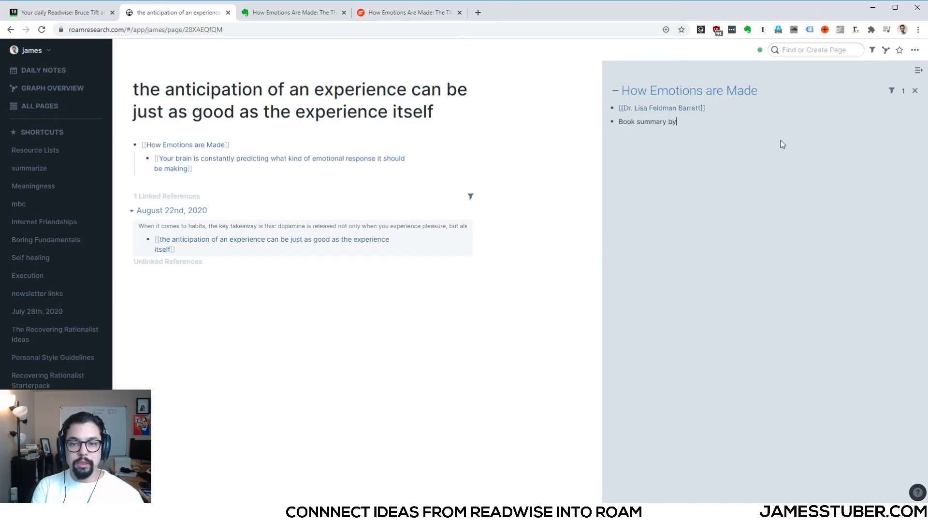
type(" [[Taiago Forte")
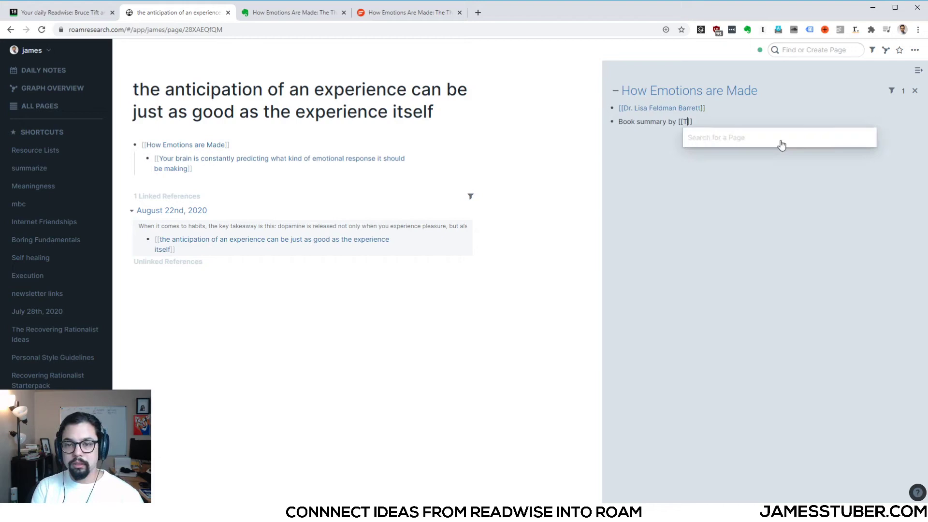
key("Return")
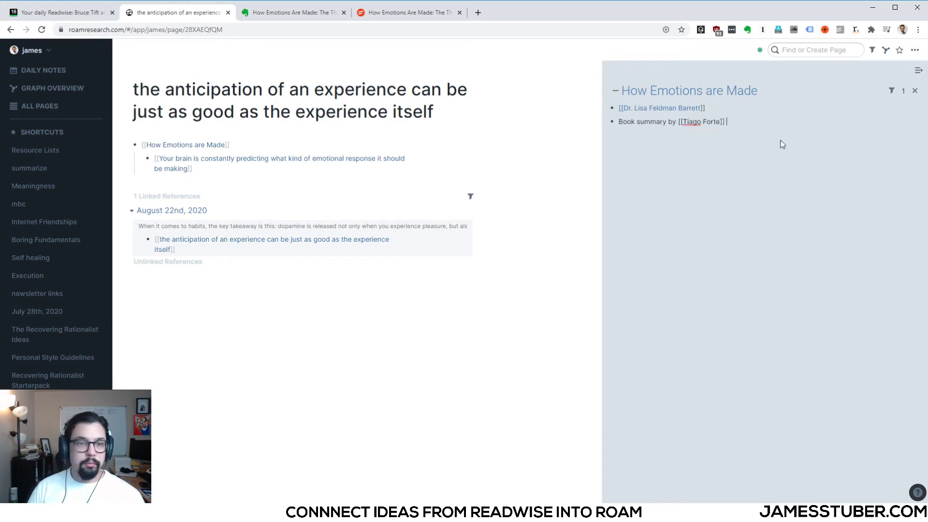
left_click(403, 13)
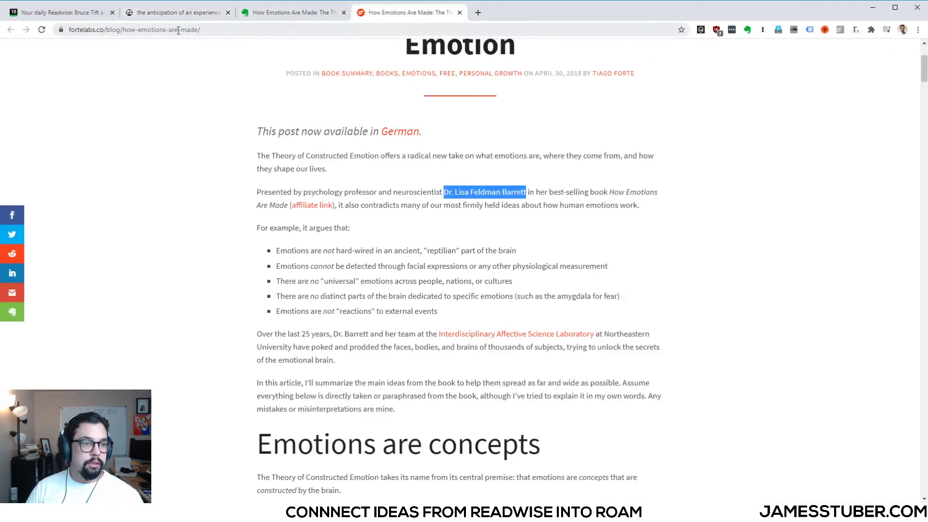
left_click(179, 30)
left_click(179, 13)
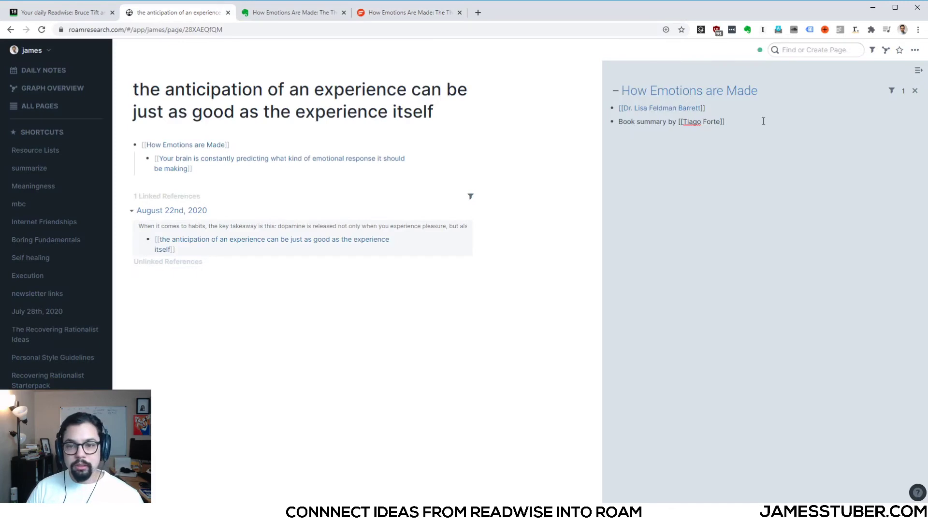
key("ctrl+v")
- Add an 'evernote' line with the pasted Evernote share link
key("Return")
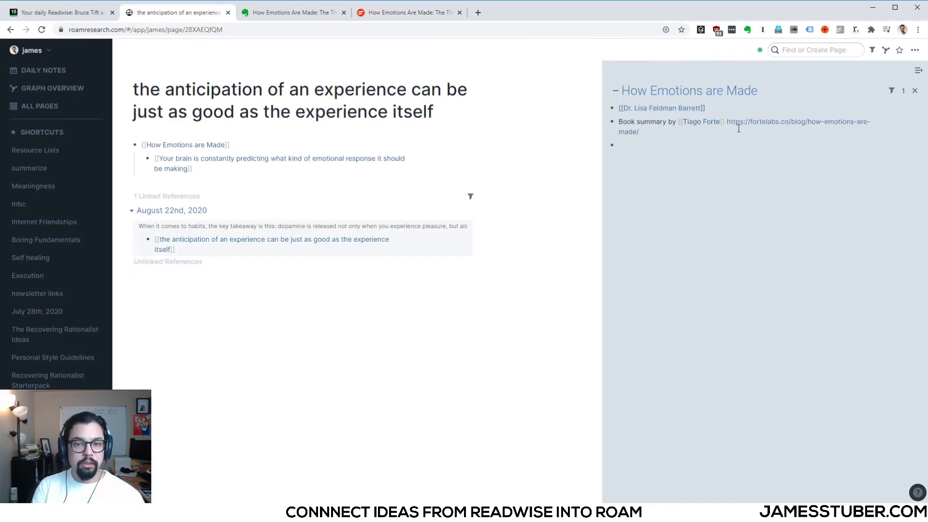
type("evernote")
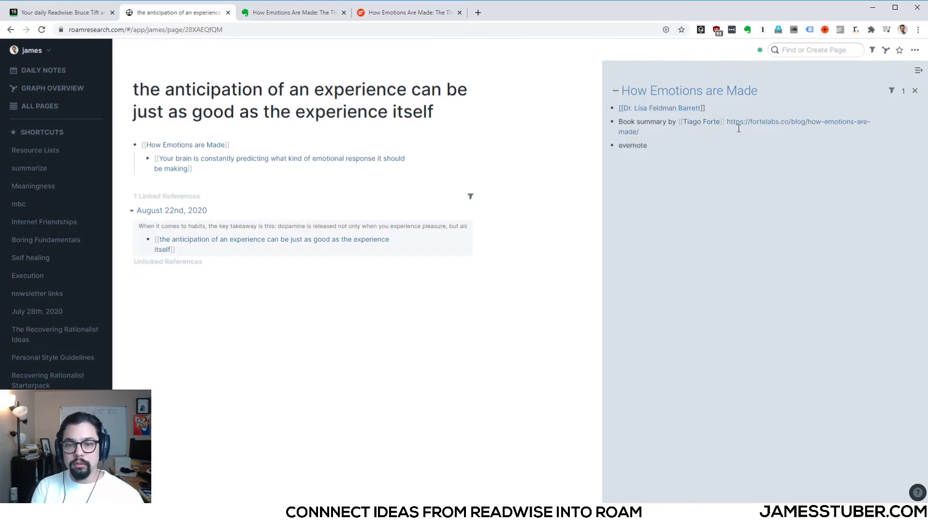
key("ctrl+v")
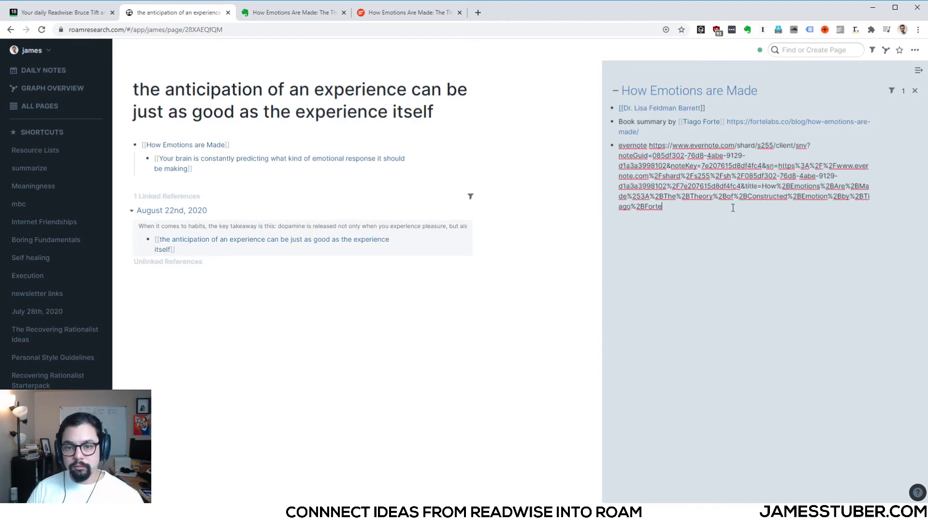
key("Return")
- Start a new bullet below the 'Your brain is constantly predicting…' note
left_click(216, 172)
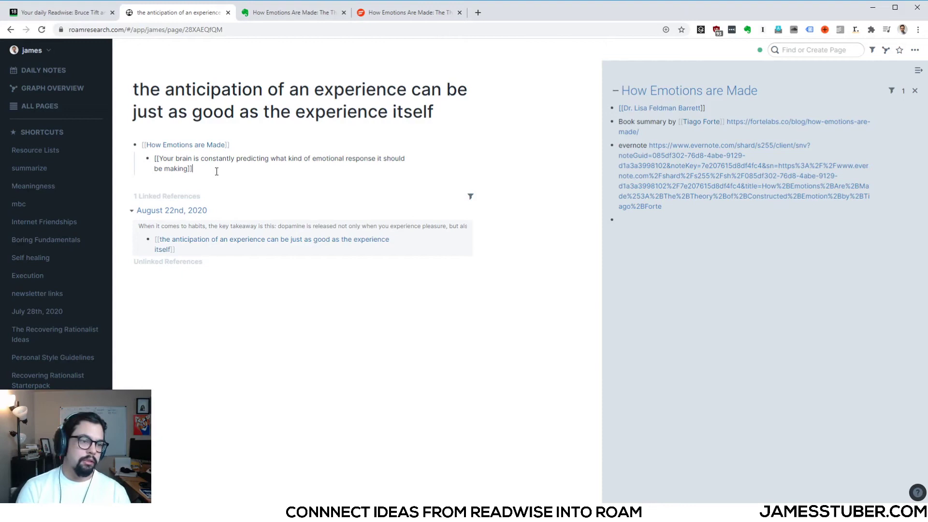
key("Return")
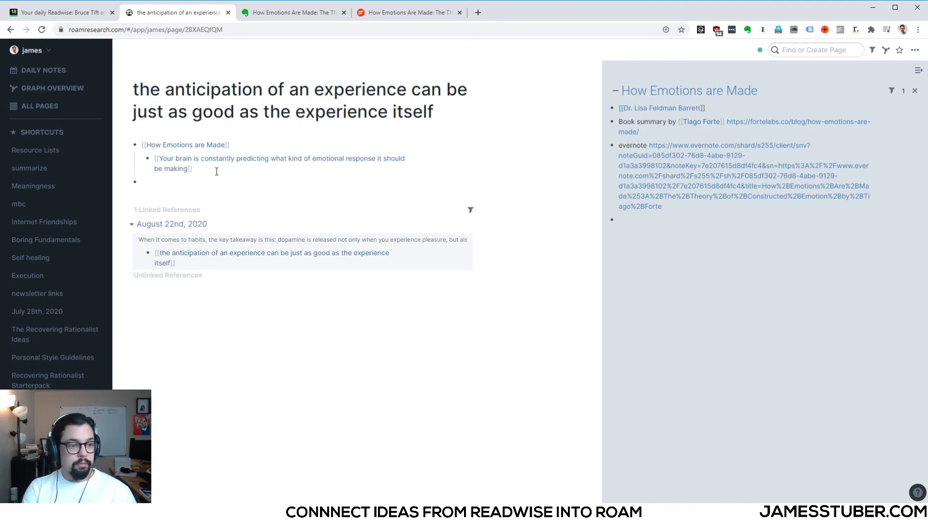
- Add a link to a new page 'plan trips far in advance to increase positive emotions of anticipation'
type("[[")
type("plan trips in a")
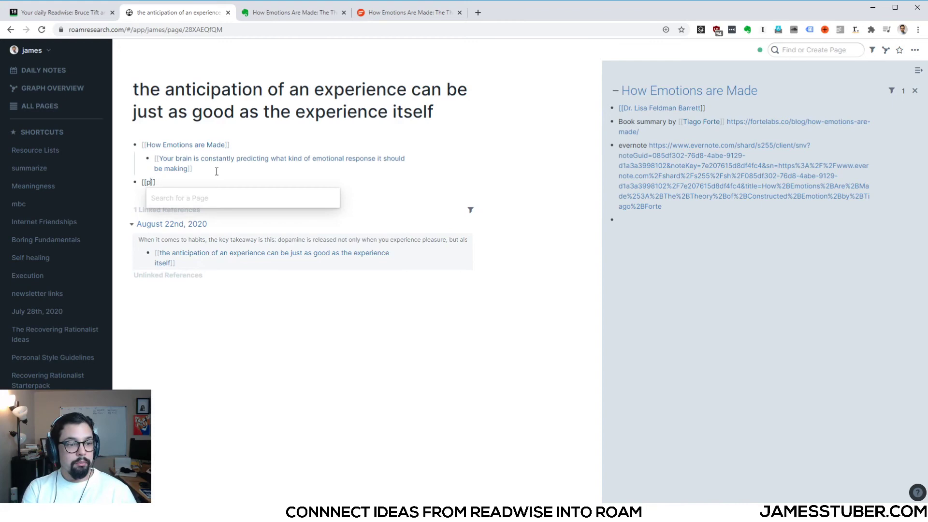
type("dvance")
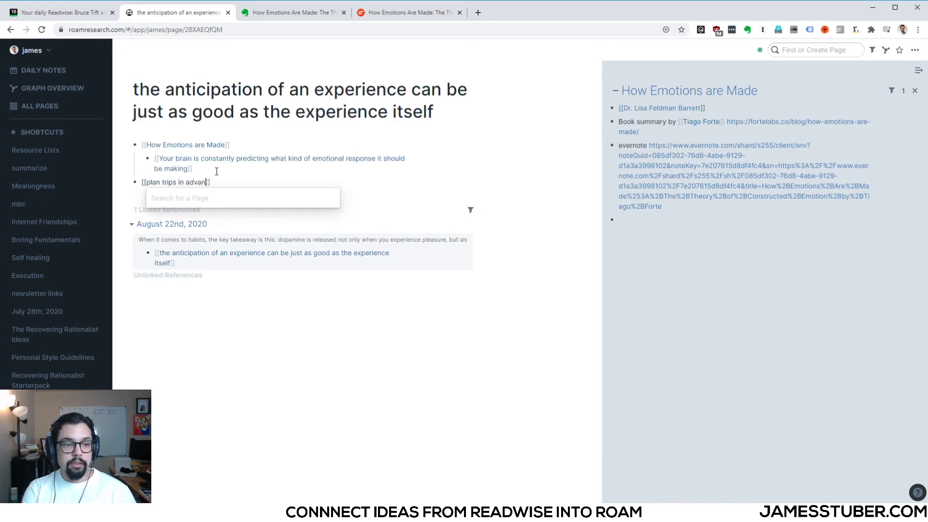
key("BackSpace")
key("BackSpace")
key("BackSpace")
key("BackSpace")
key("BackSpace")
key("BackSpace")
key("BackSpace")
key("BackSpace")
key("BackSpace")
key("BackSpace")
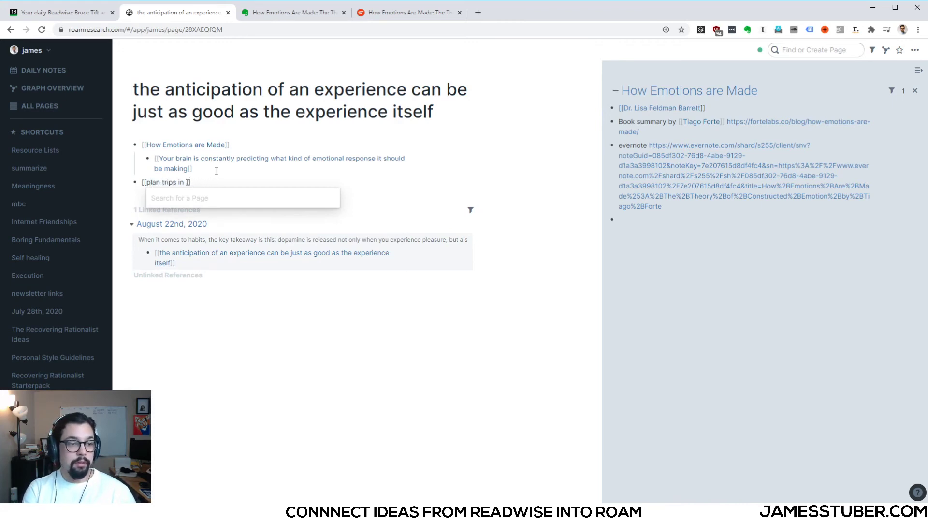
type("far in advance to ")
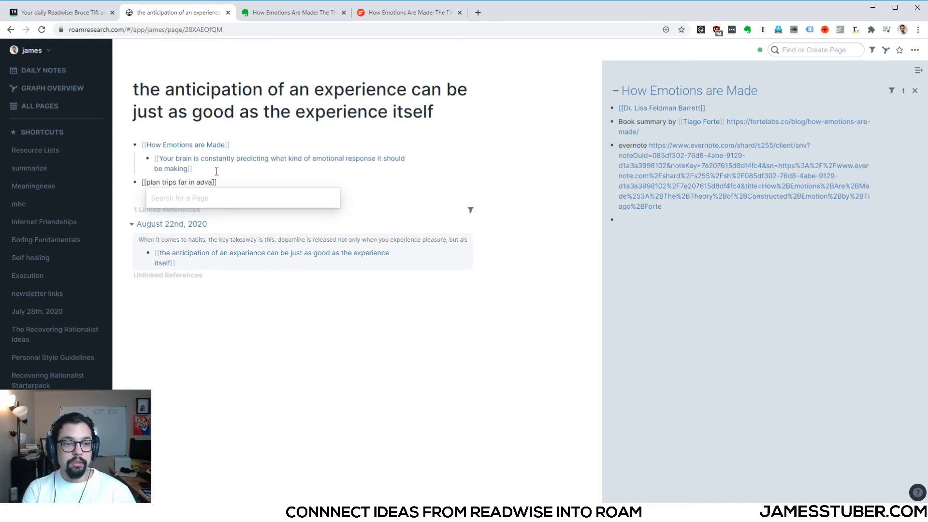
type("increase ")
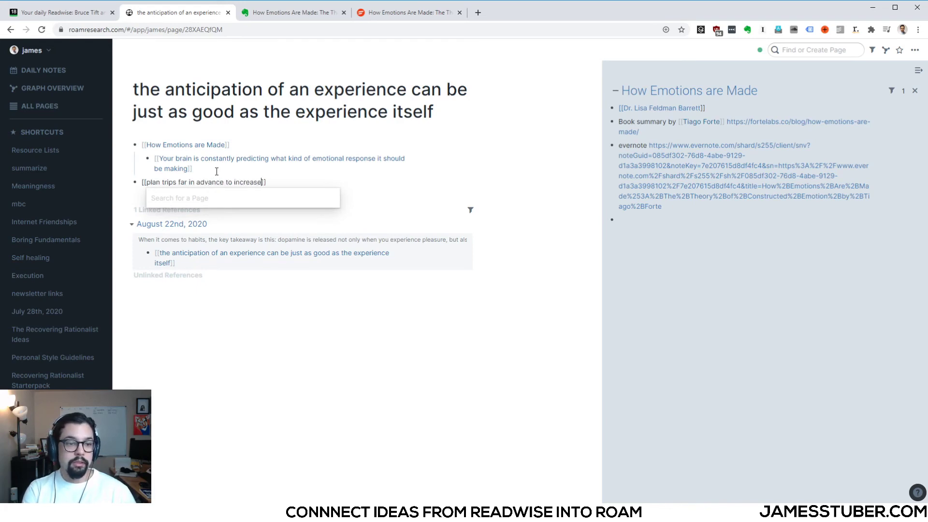
type("positive ")
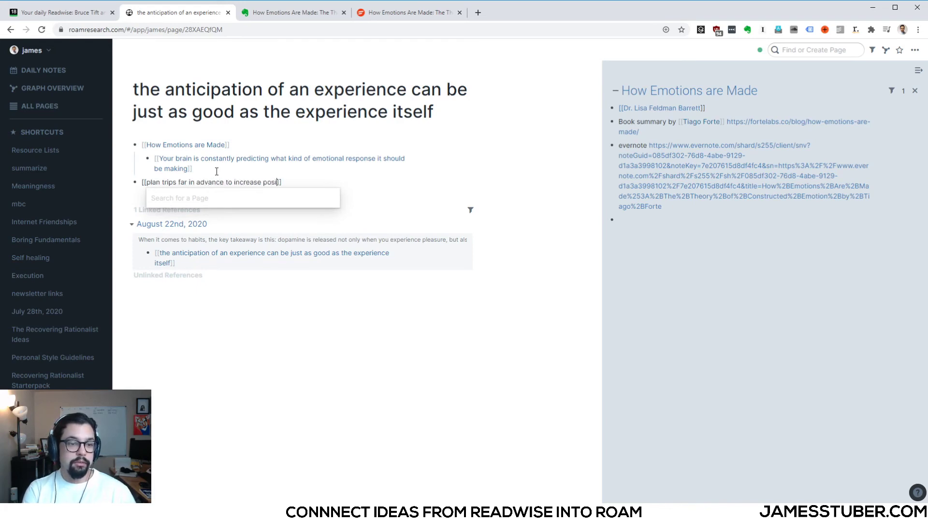
type("emotions of anticiap")
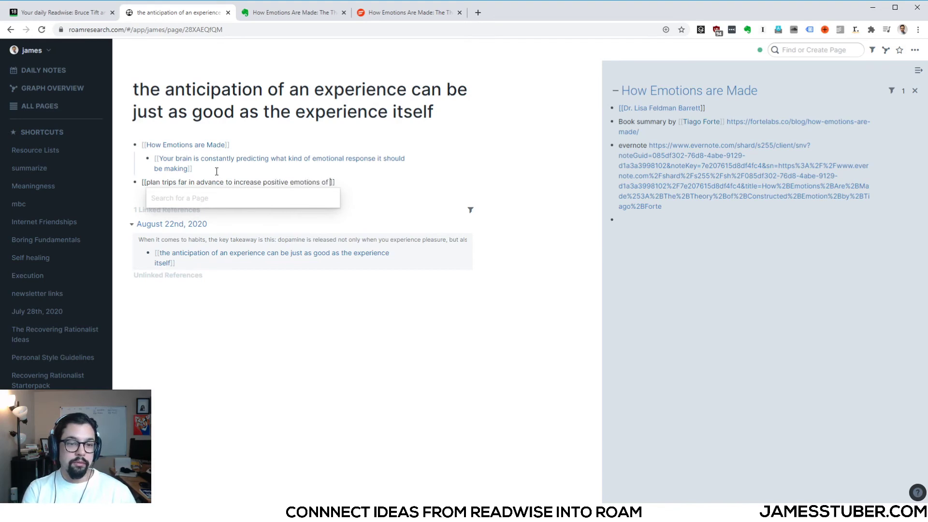
key("BackSpace")
key("BackSpace")
type("pation")
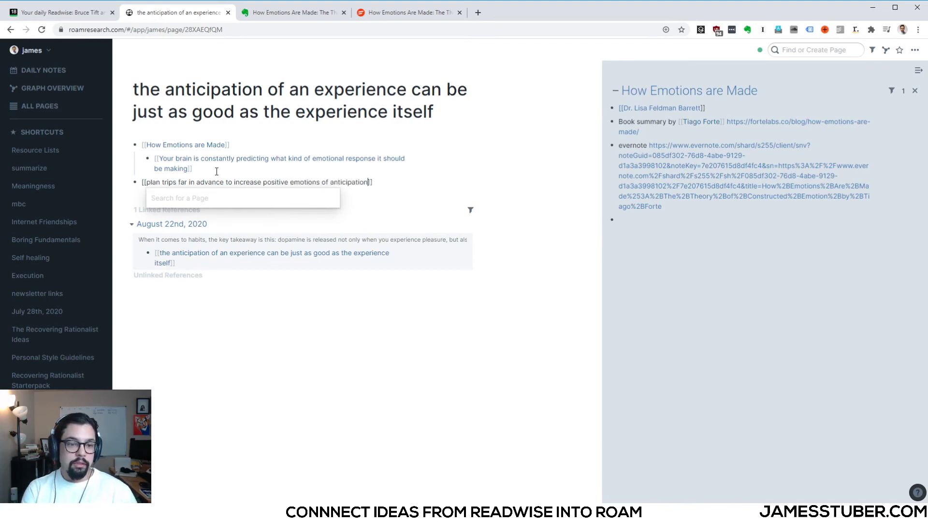
key("Return")
key("Return")
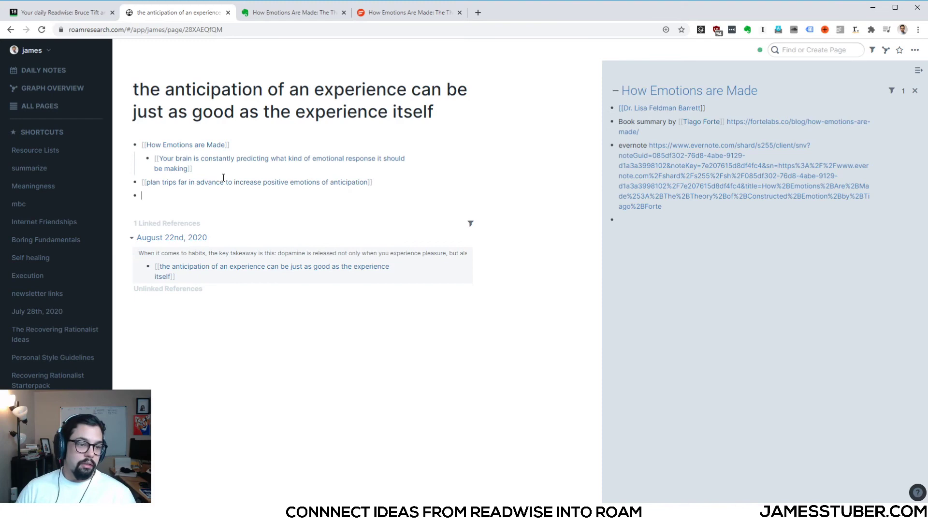
- Open the plan trips page in the sidebar and cite [[Tim Ferris Podcast]] as its source
left_click(309, 182, "shift")
left_click(655, 123)
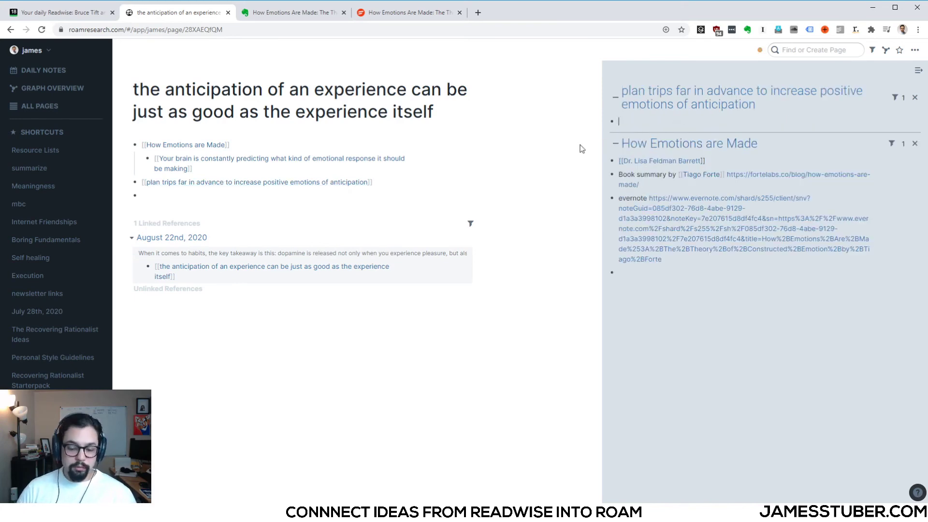
type("[[Tim Ferris]]")
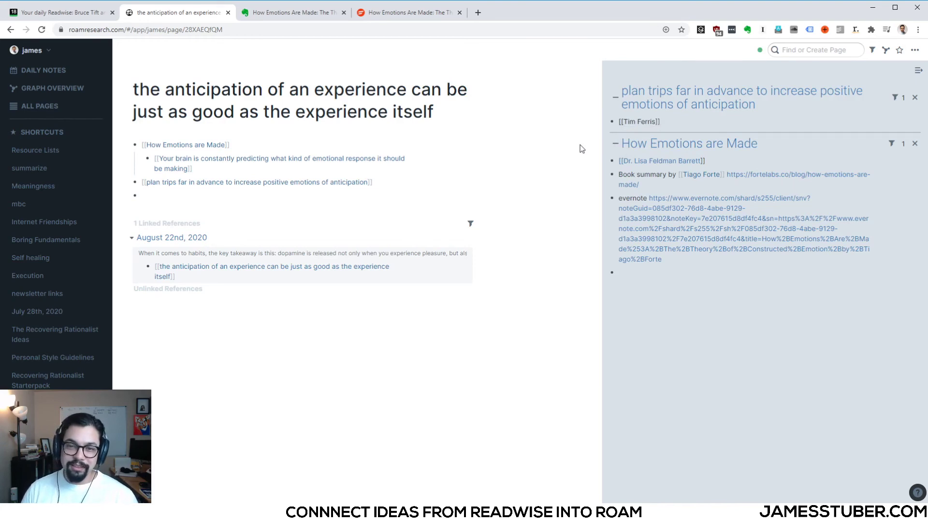
key("Left")
key("Left")
key("Return")
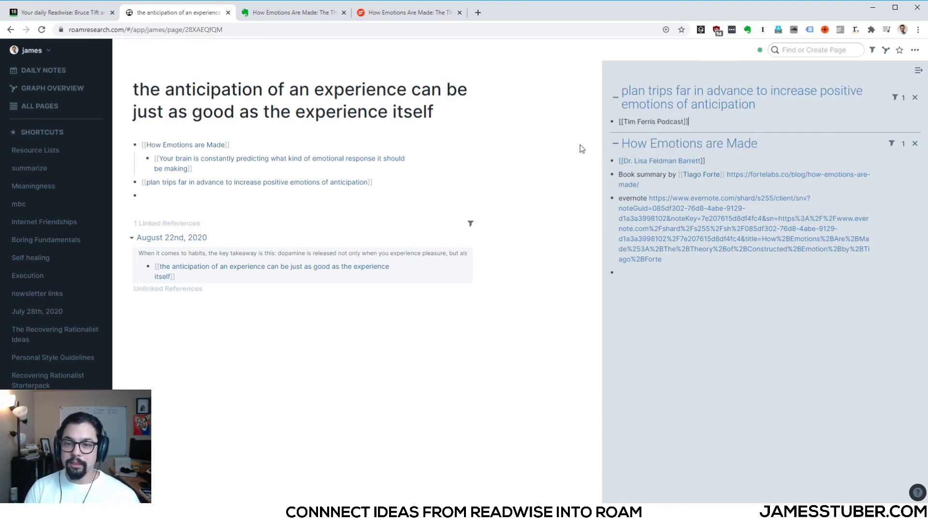
left_click(325, 197)
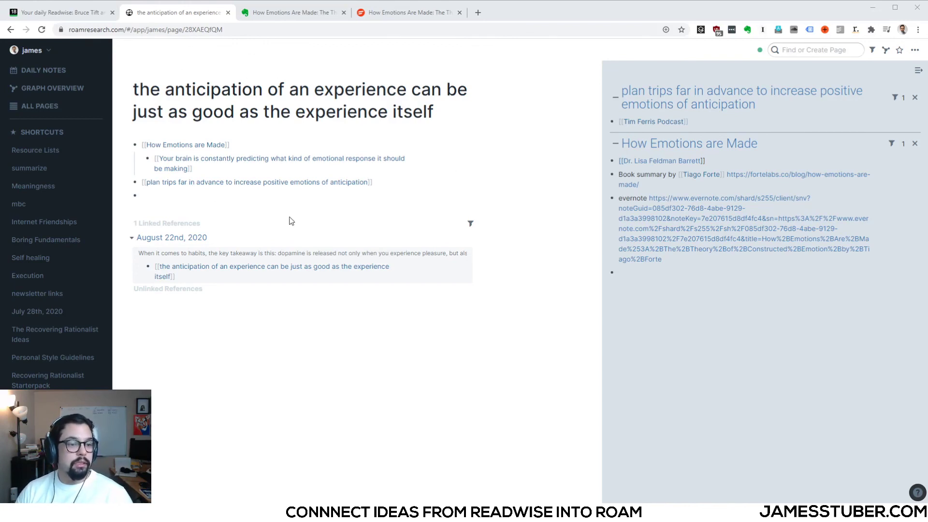
left_click(248, 199)
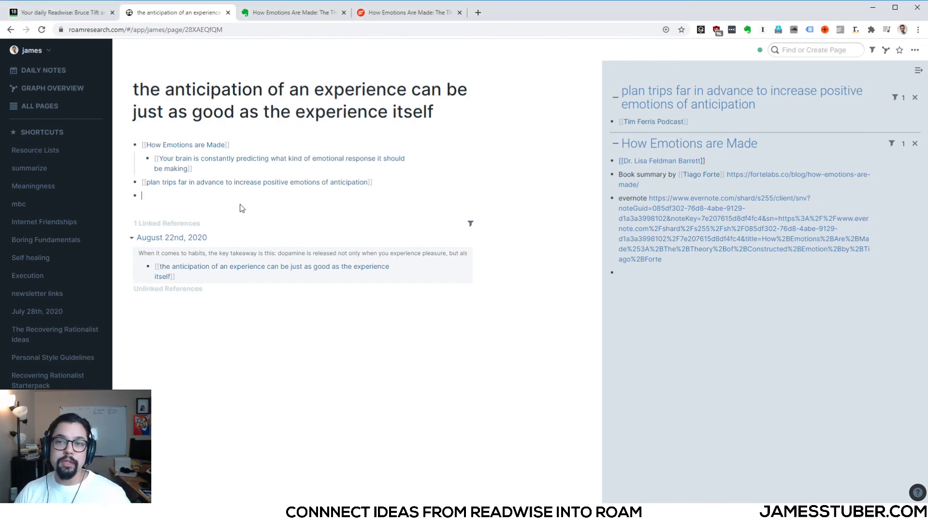